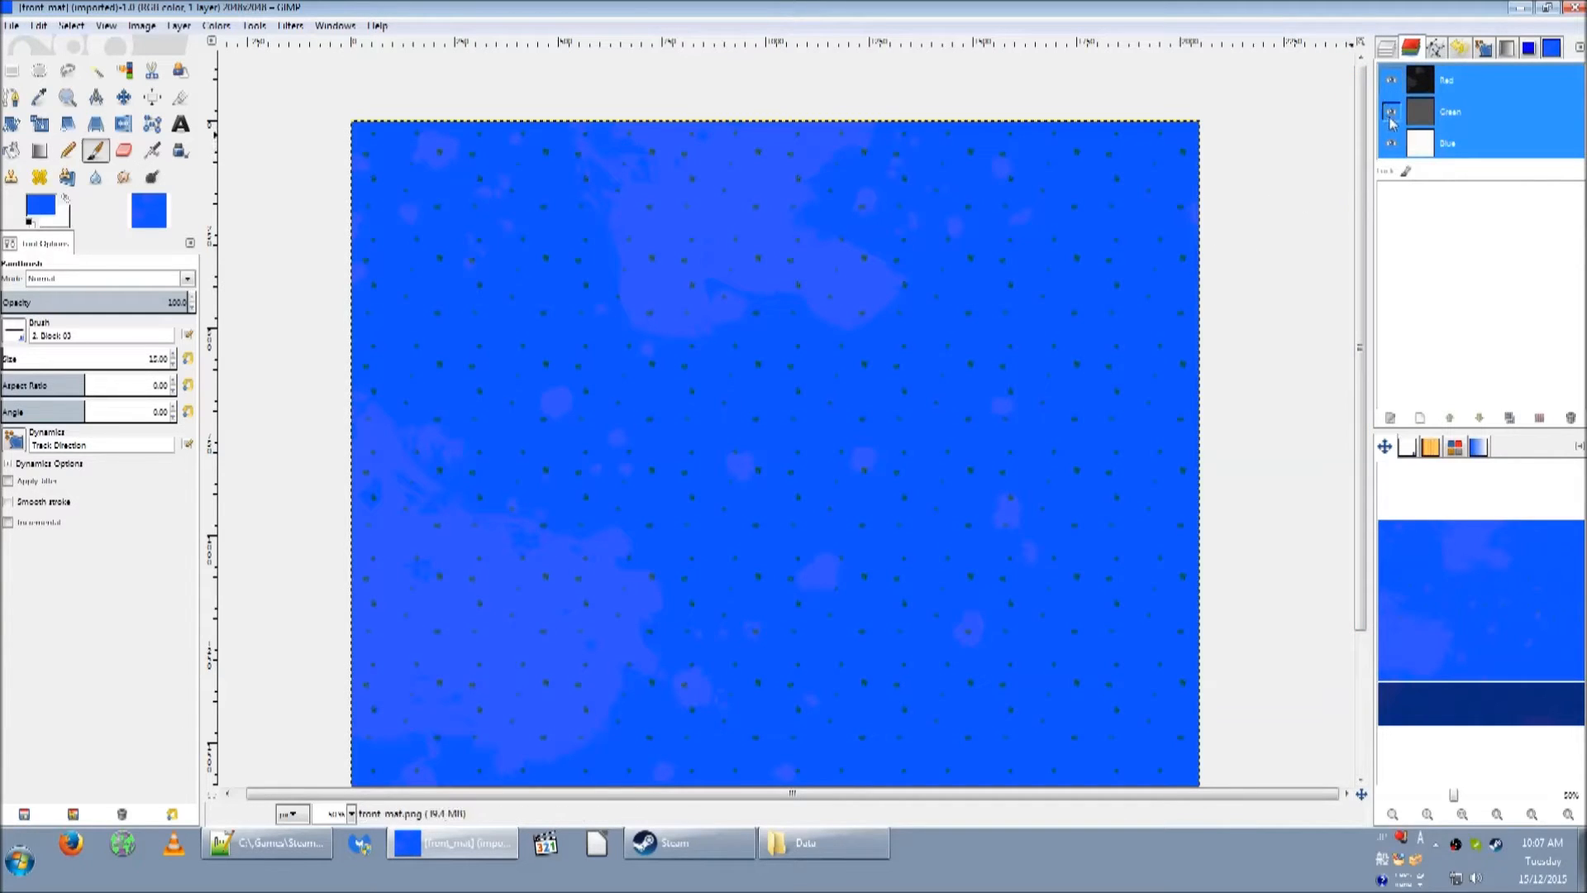
Hide the Green and Blue channels and deactivate both so that only Red remains shown and active
click(1392, 119)
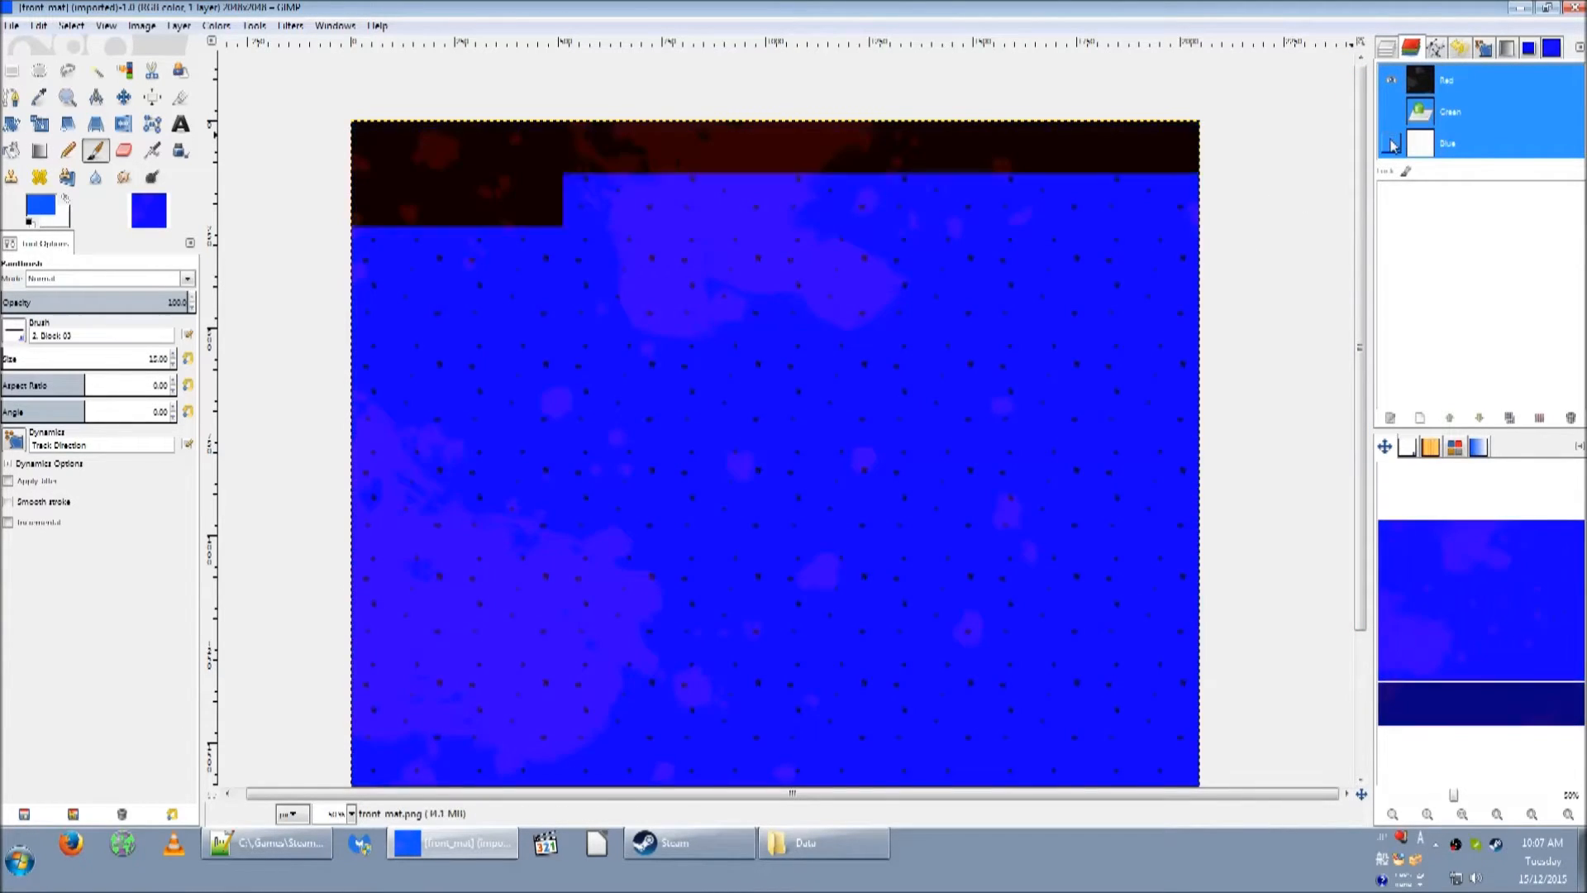
click(1392, 143)
click(1420, 143)
click(1428, 119)
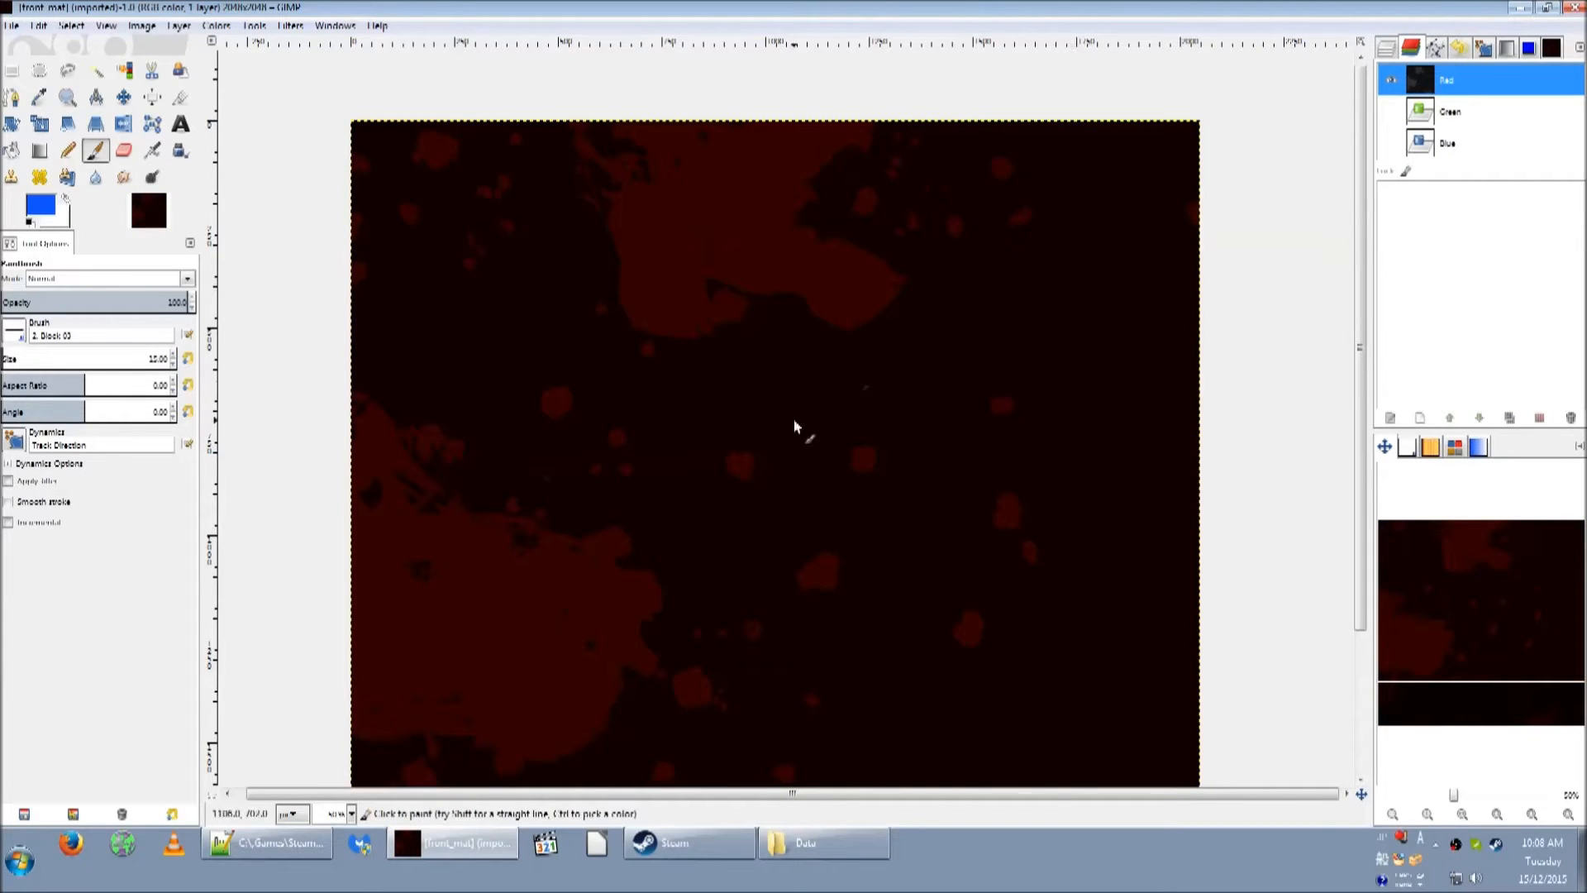
Examine the lighter and darker red regions of the front_mat red channel up close
scroll(752, 496, up, 3)
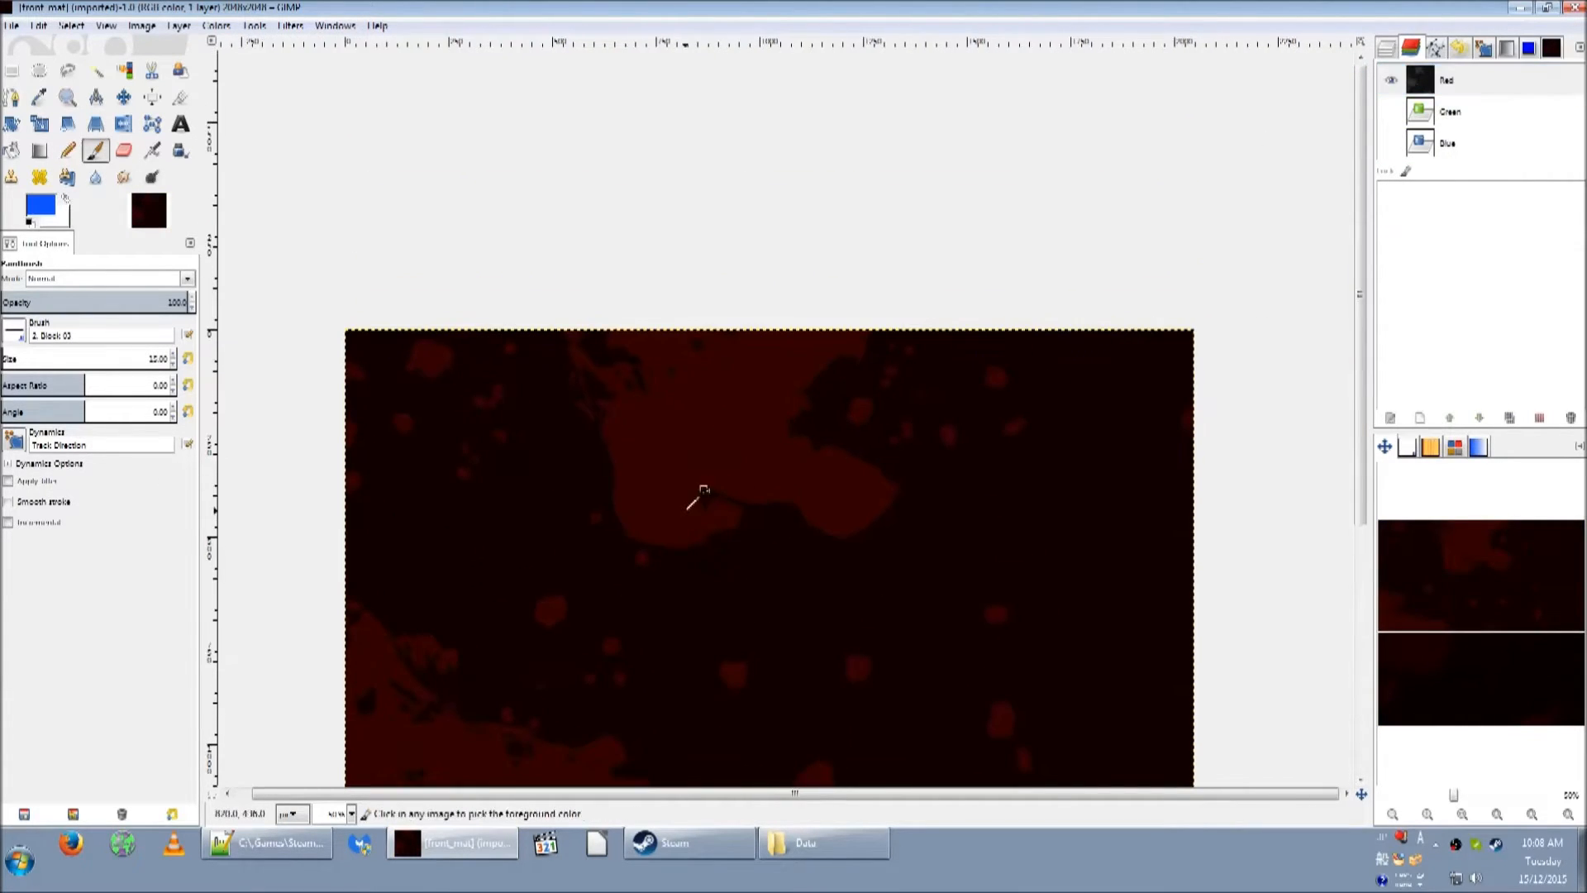
scroll(702, 494, up, 2)
scroll(696, 512, up, 1)
drag(772, 326, 1220, 504)
drag(909, 493, 574, 247)
drag(773, 472, 339, 405)
scroll(460, 401, down, 1)
scroll(467, 394, down, 1)
drag(602, 463, 718, 247)
drag(922, 472, 845, 622)
scroll(728, 368, up, 2)
scroll(711, 326, up, 3)
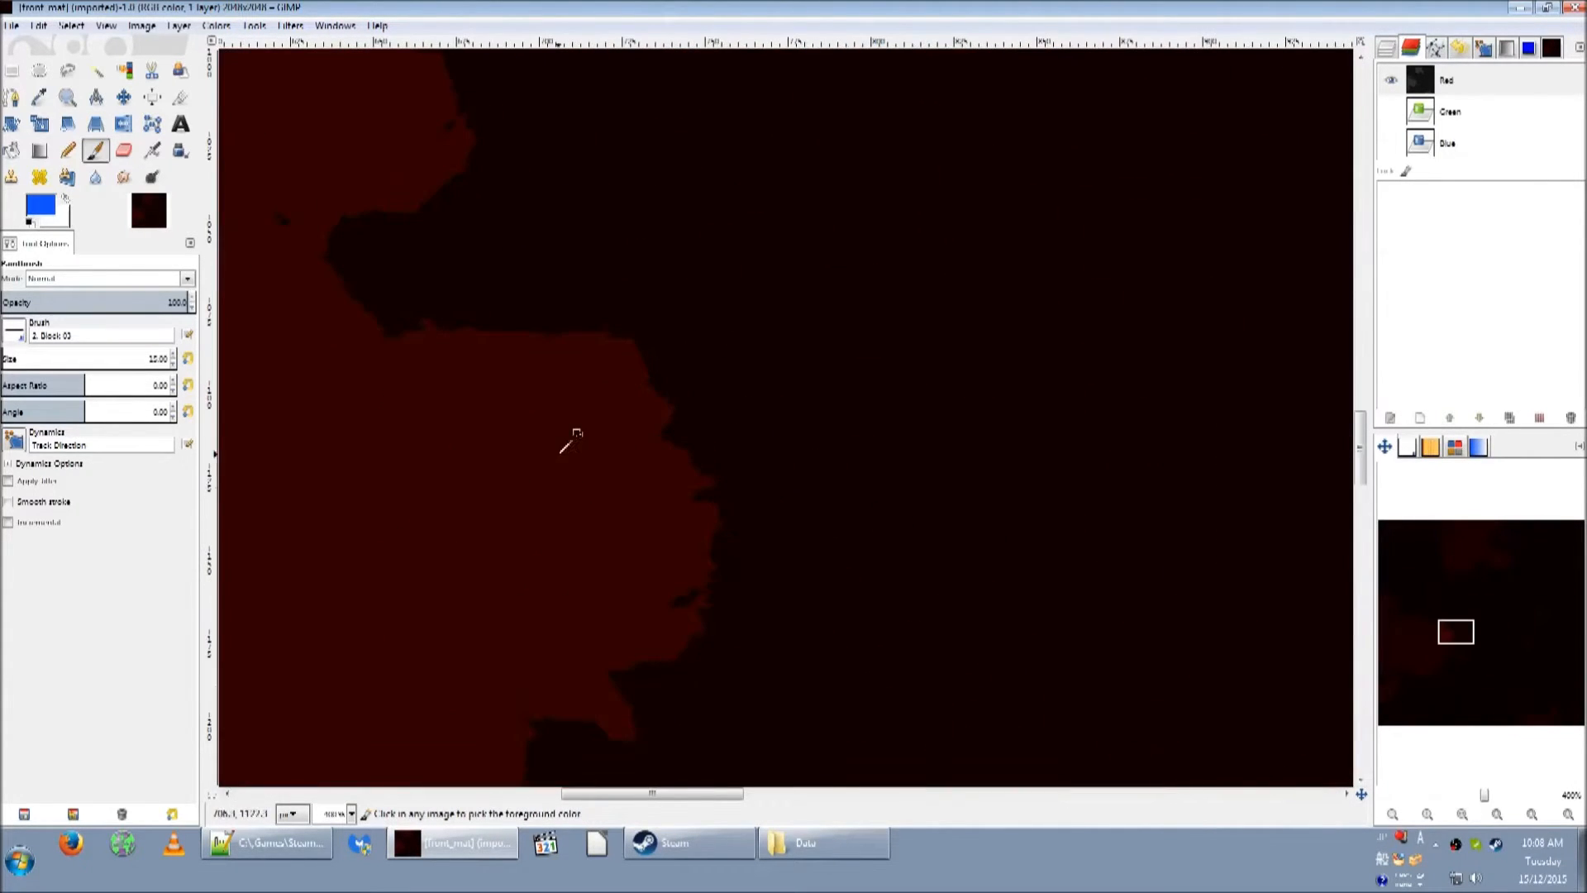
Inspect the foreground colour sampled from the lighter red patch, checking its red component
click(41, 205)
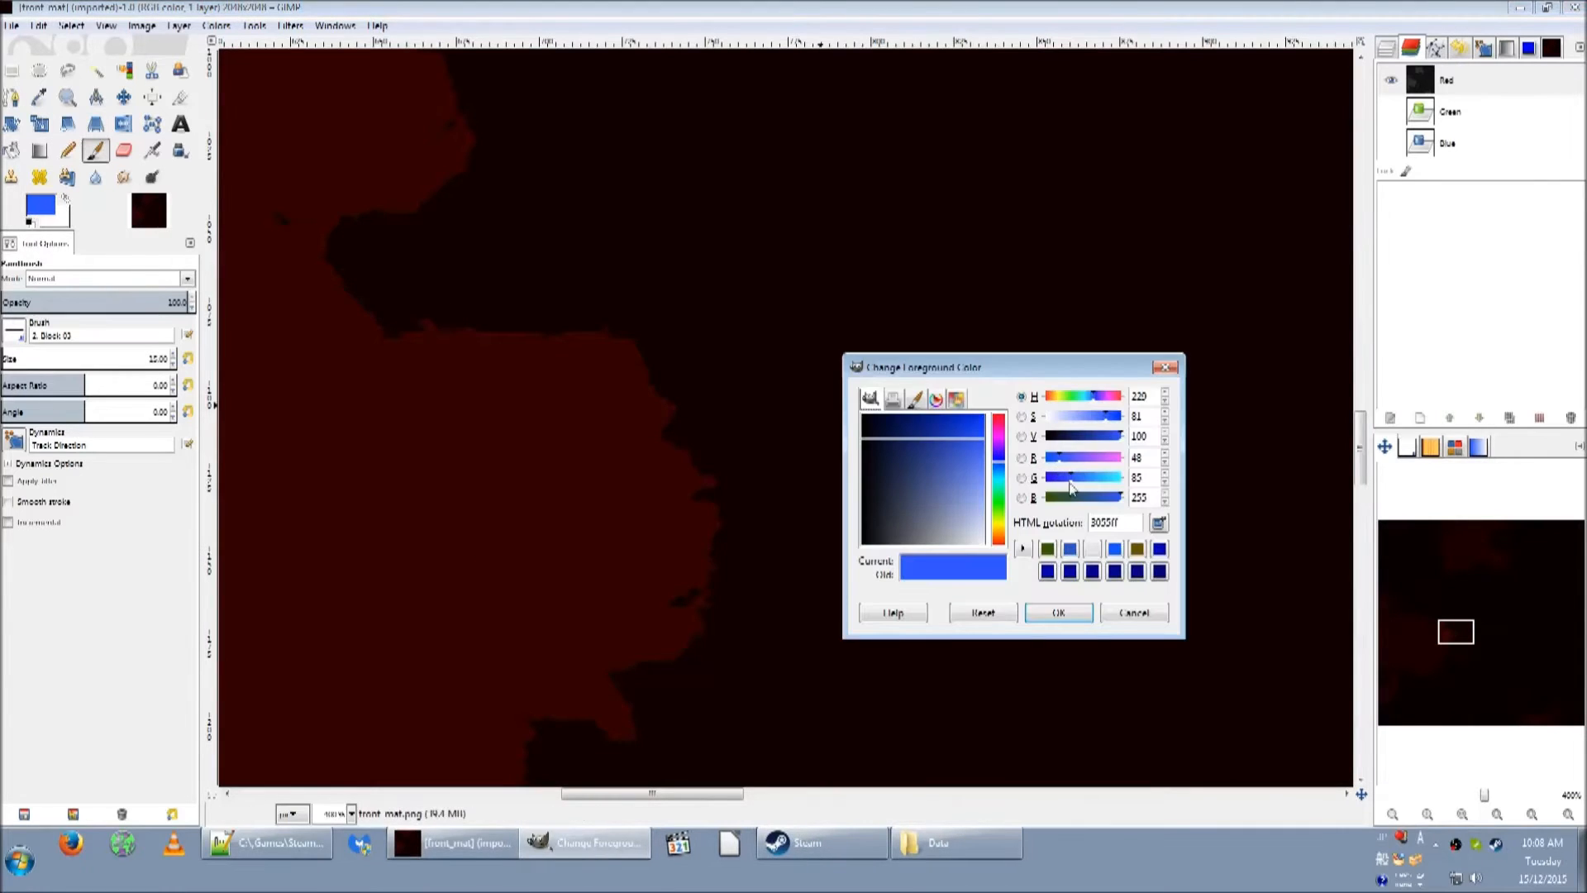
drag(1050, 357, 868, 159)
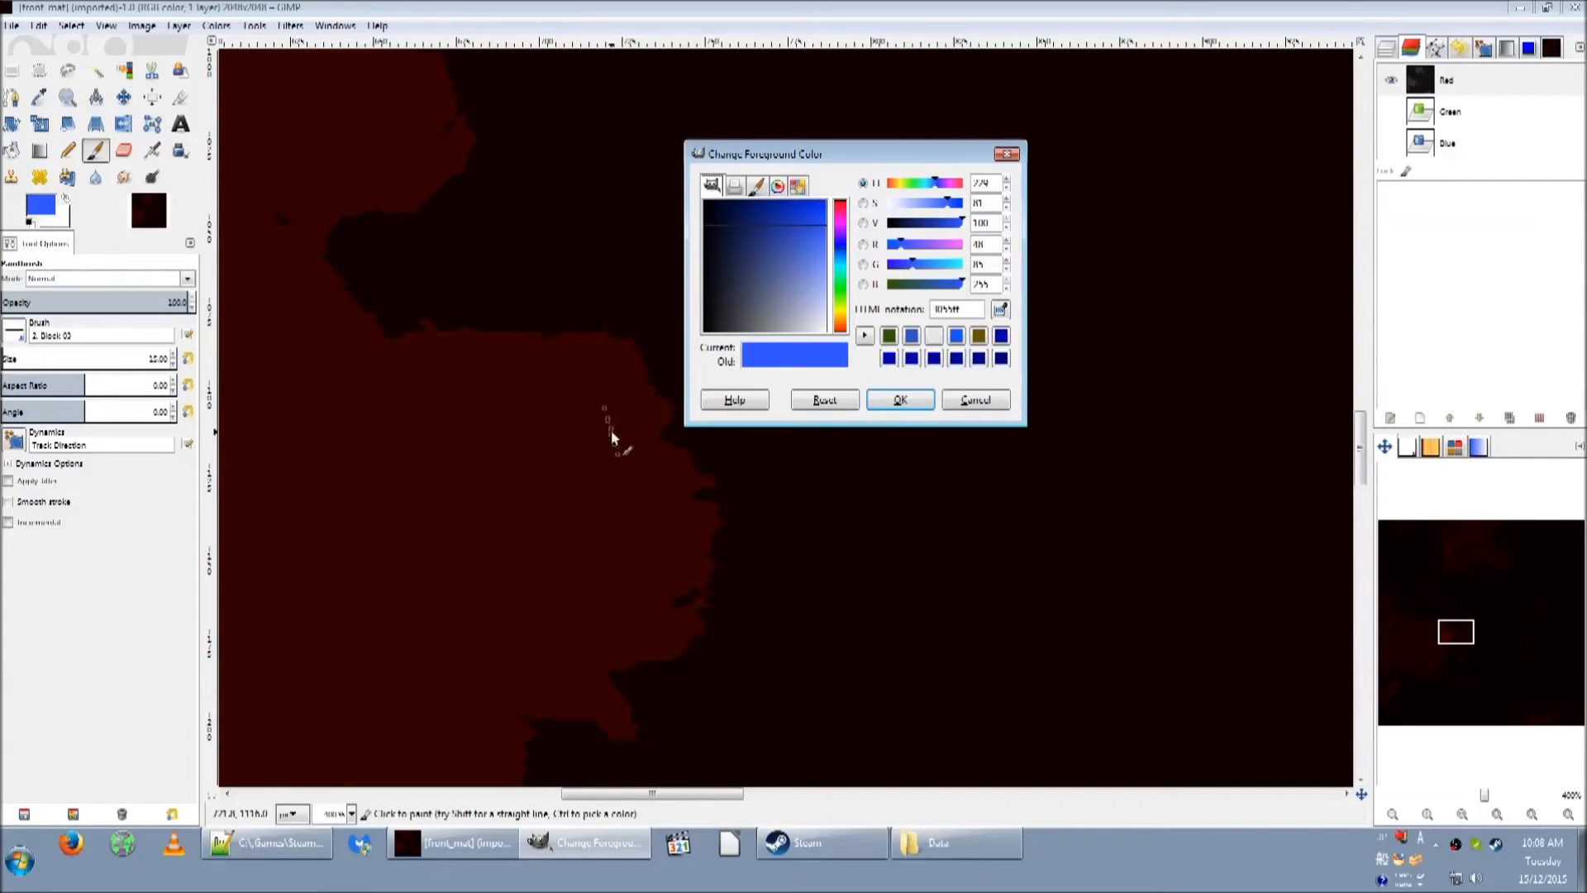
double_click(982, 243)
click(952, 394)
Sample the darker red background as foreground colour and inspect its red component
ctrl+click(727, 301)
click(32, 208)
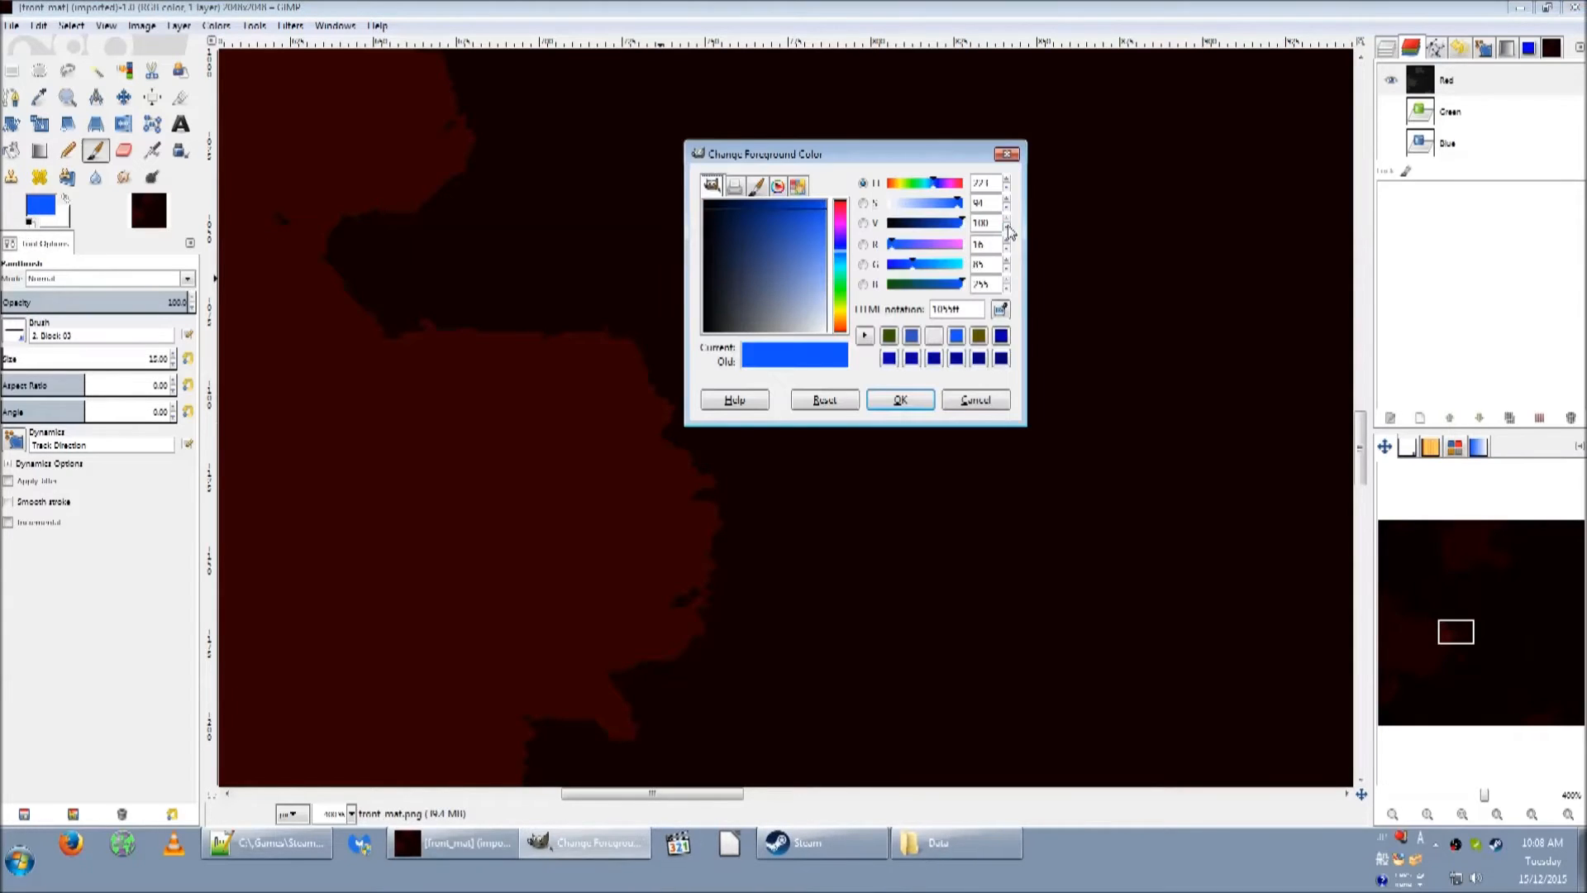
click(984, 400)
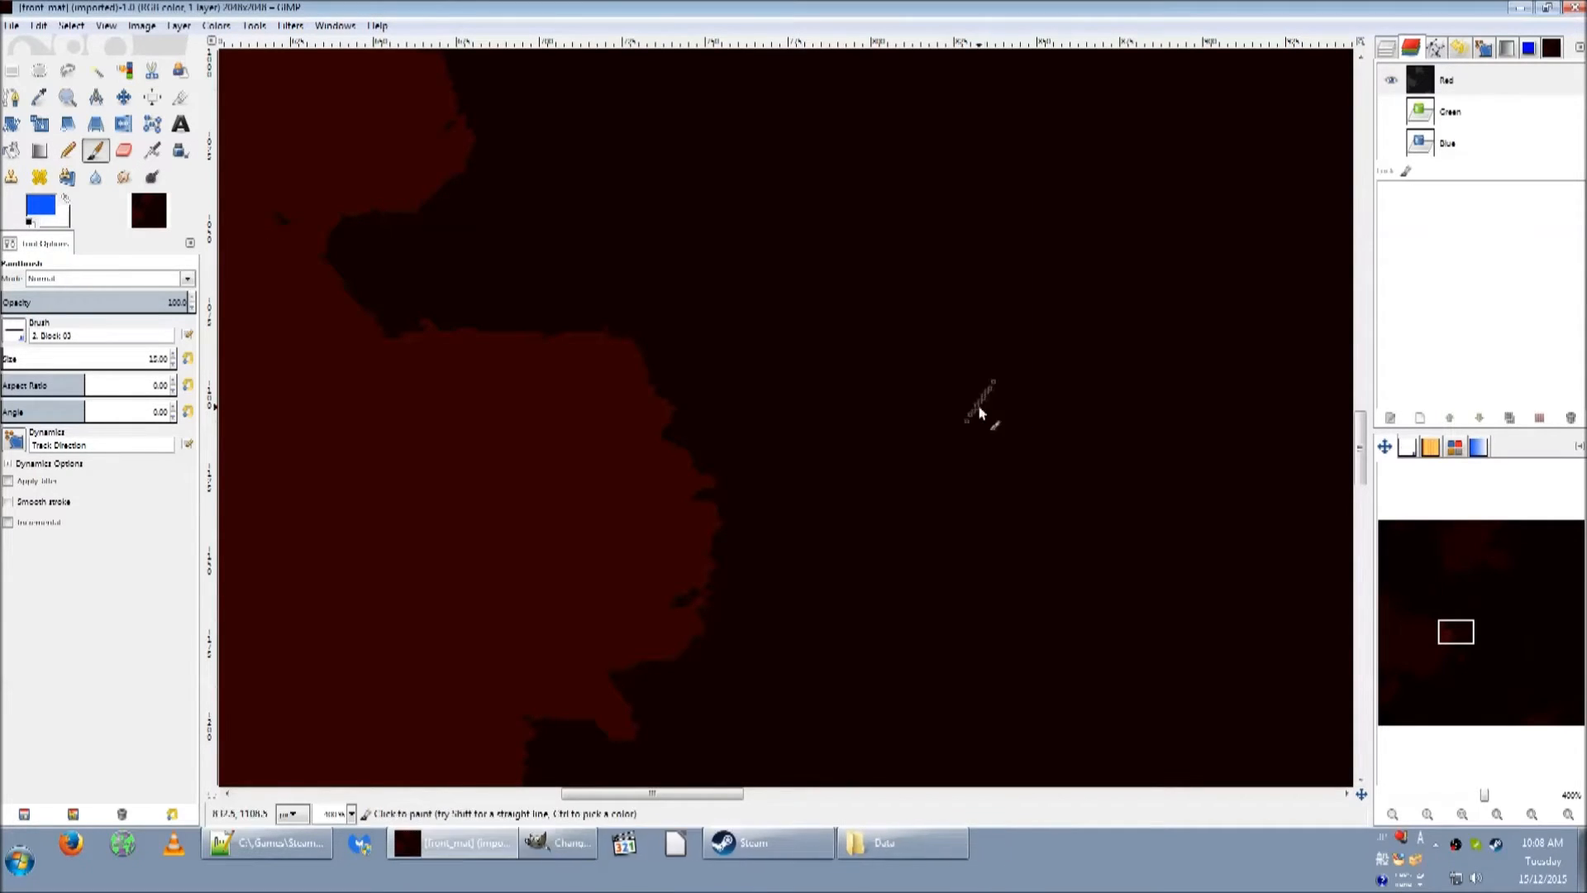
Switch to Notepad++ and check the Value attribute of the "Other features" material group in PlanetGeneratorDefinitions.sbc
click(266, 845)
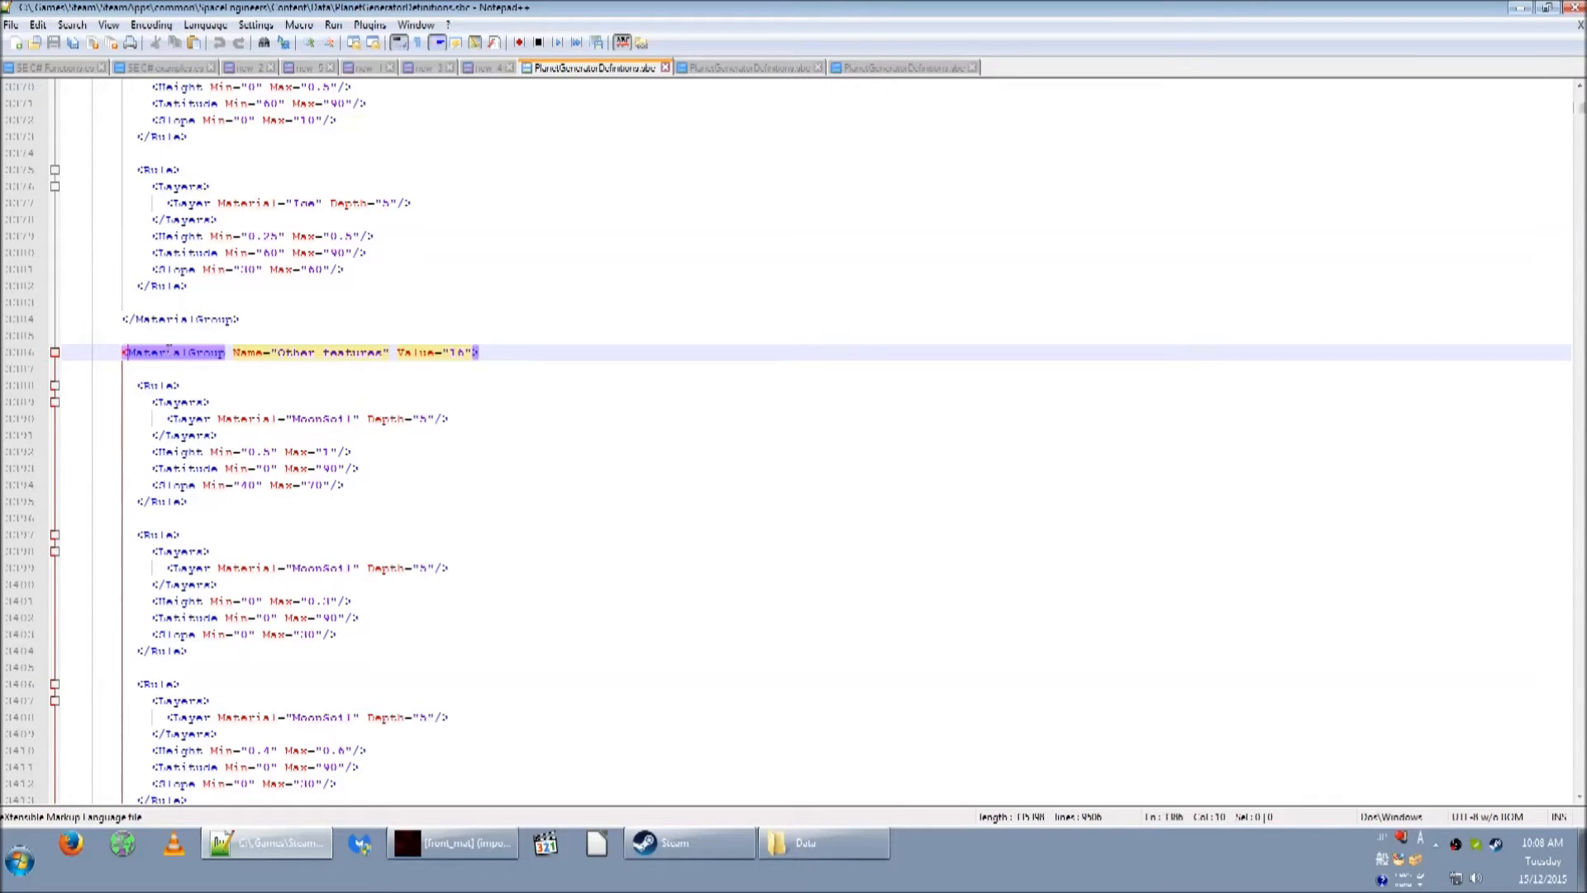
double_click(409, 352)
Switch back to GIMP, select the dark red background by colour, fill it with the background colour and deselect
click(498, 838)
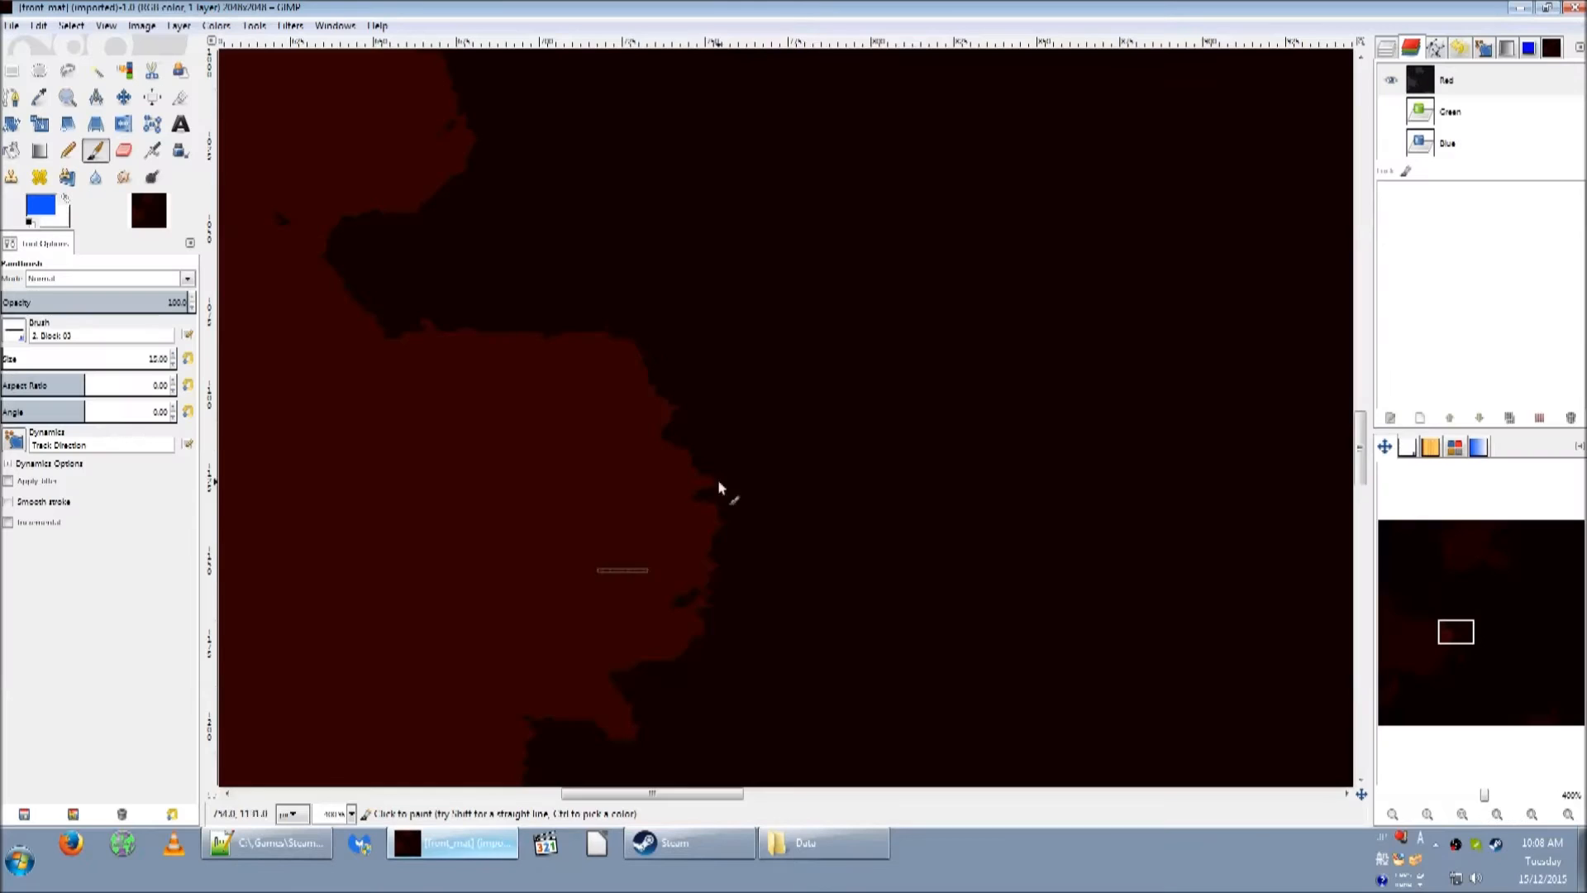
drag(661, 319, 1105, 649)
drag(634, 358, 1119, 570)
mouse_move(760, 301)
mouse_down()
mouse_move(1201, 521)
mouse_move(612, 371)
mouse_up()
key(shift+o)
click(647, 313)
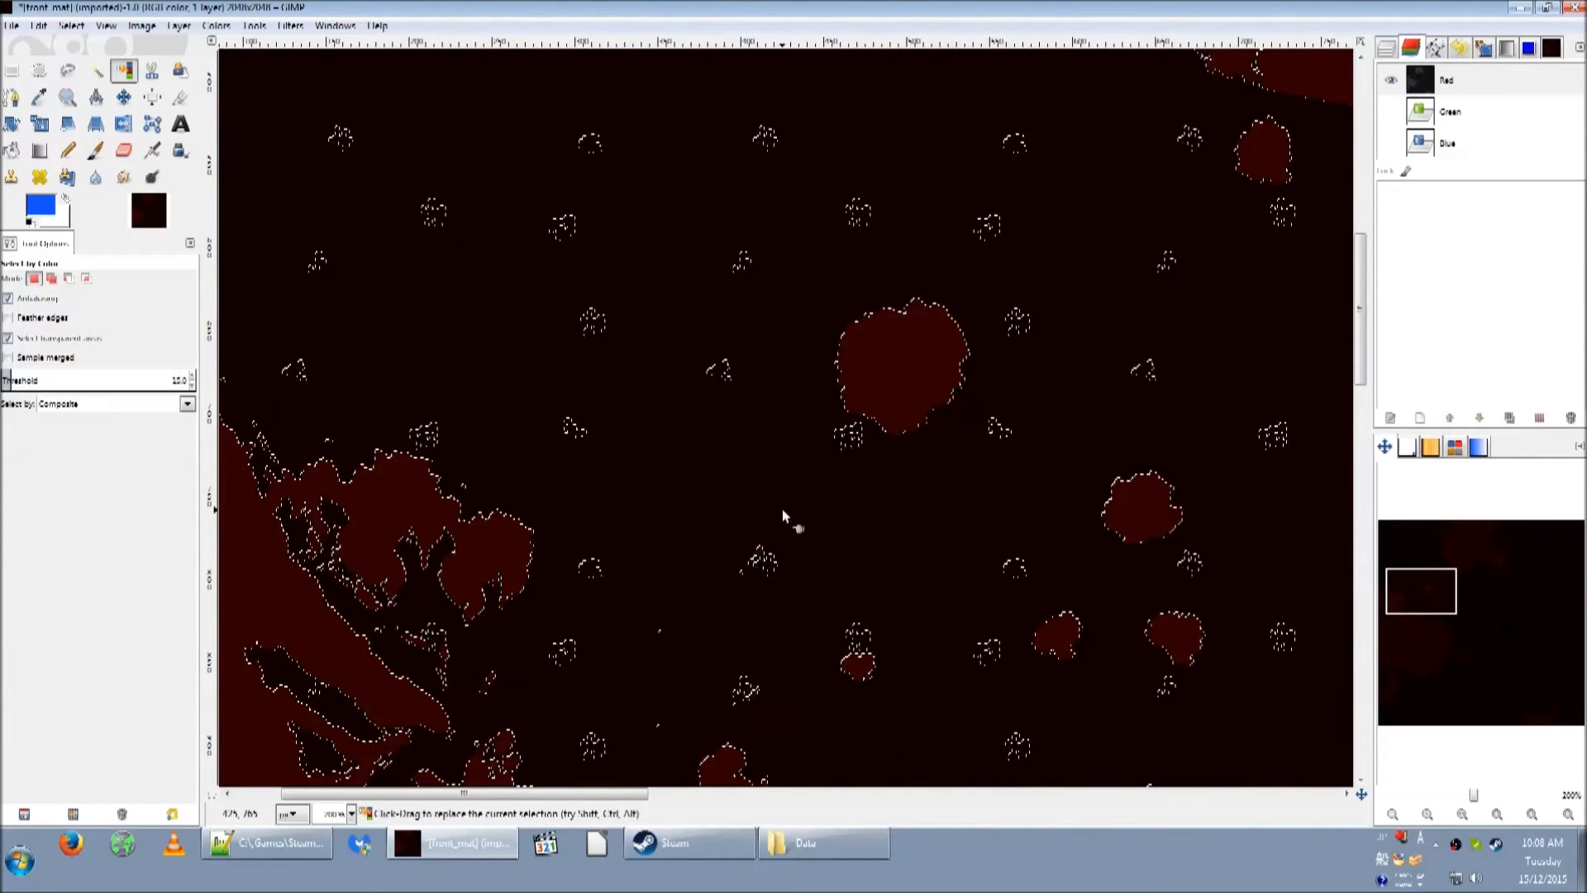
ctrl+scroll(623, 426, down, 2)
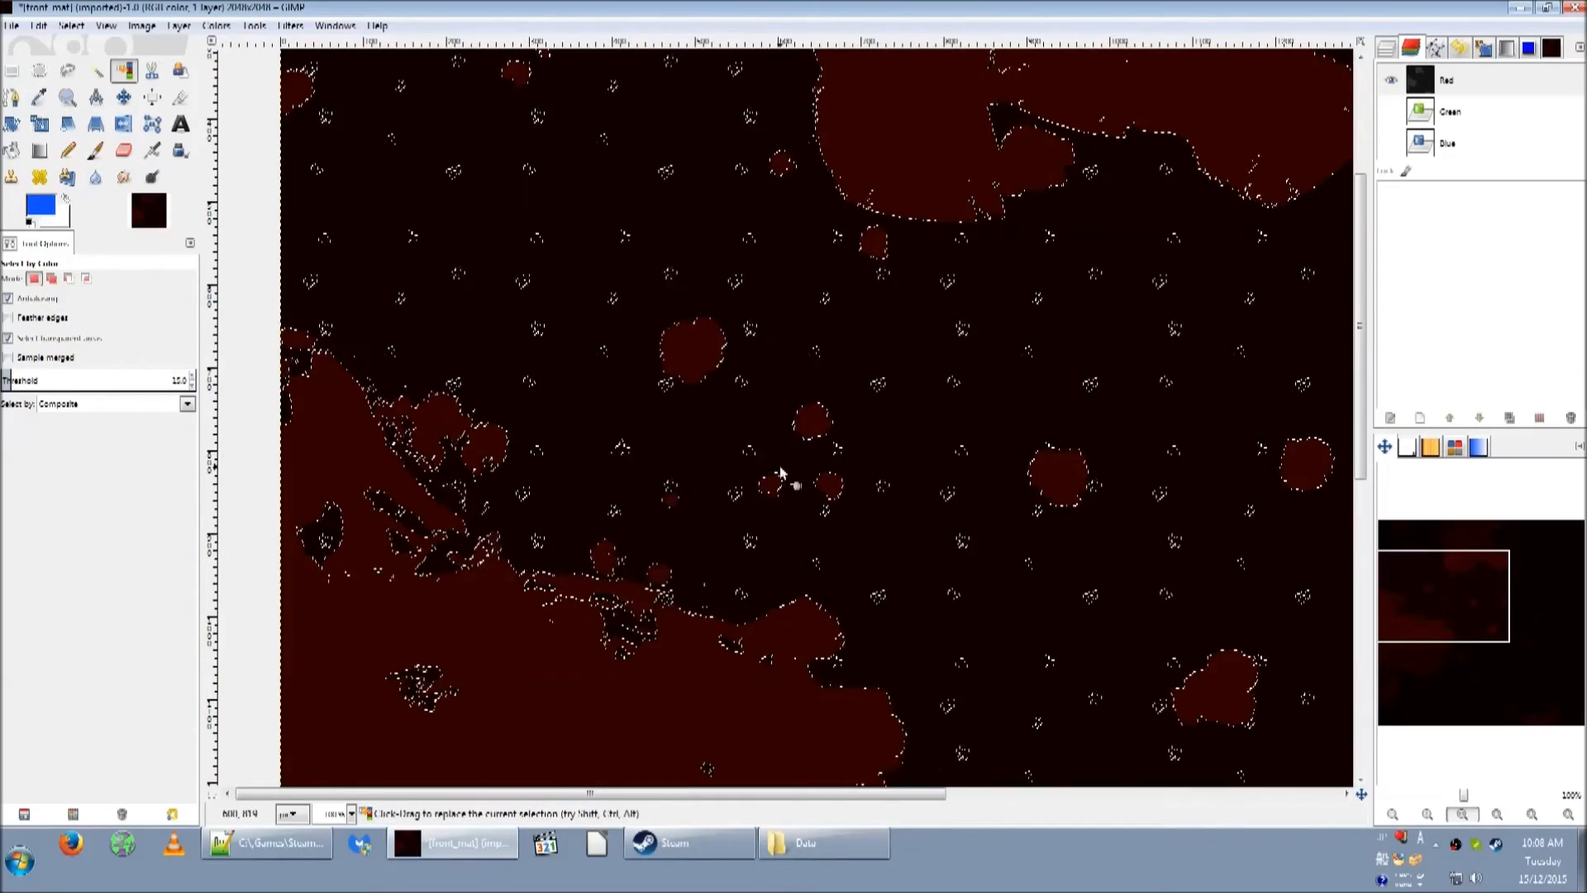
key(ctrl+period)
ctrl+scroll(761, 432, down, 2)
key(ctrl+shift+a)
Select the filled background area by colour, refill it with the foreground colour and clear the selection
drag(765, 501, 864, 494)
click(865, 495)
key(ctrl+comma)
key(ctrl+shift+a)
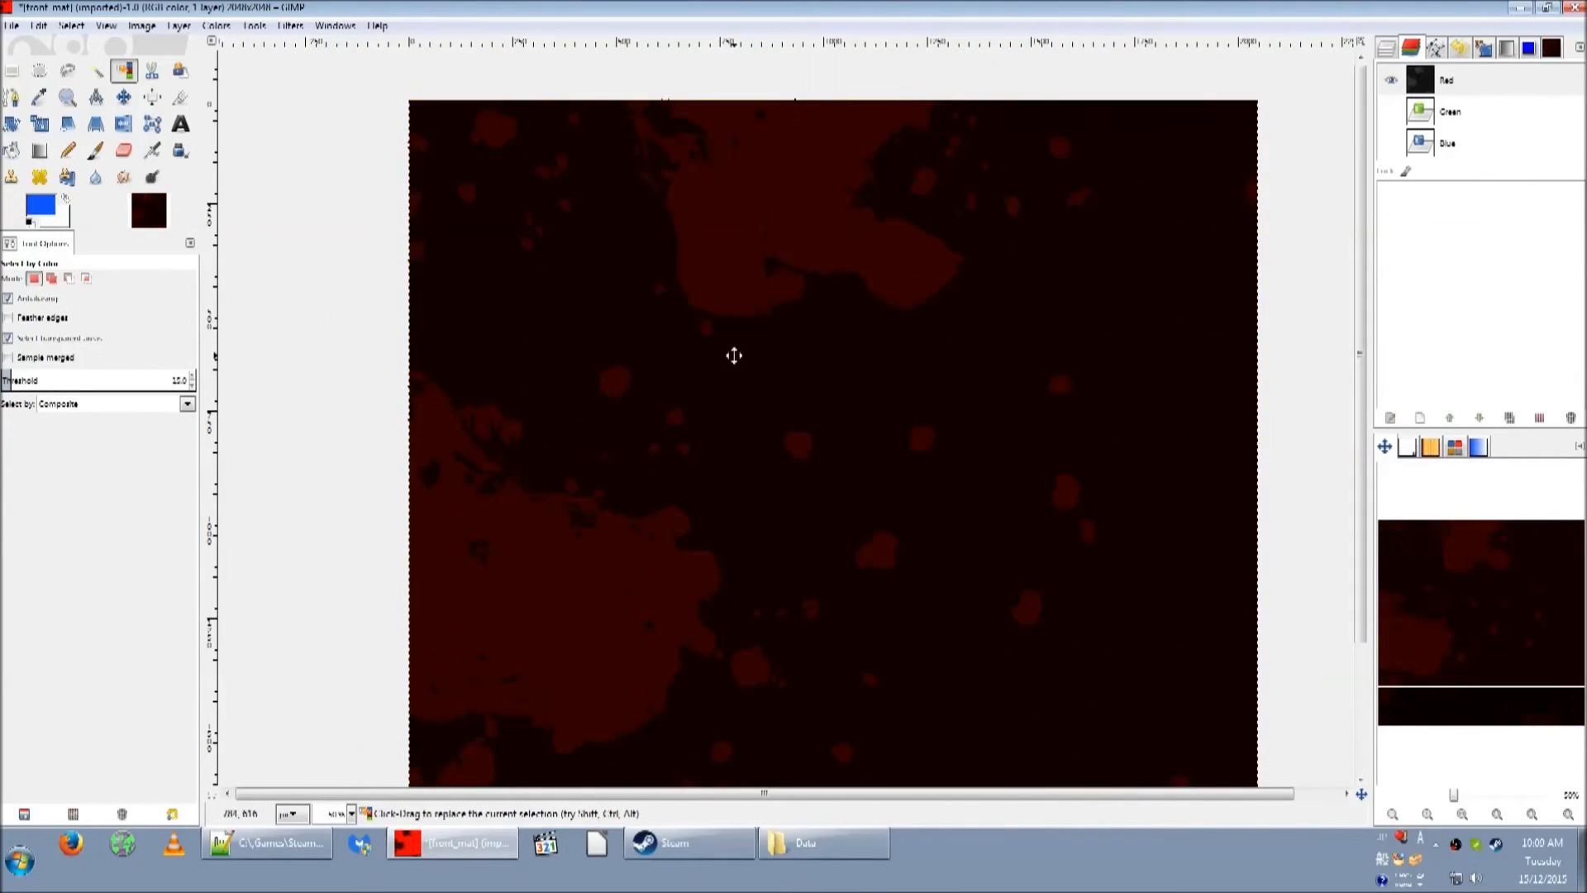
Switch to Notepad++ and check the Value of the "Craters" material group in the Earthmoon definitions
key(1)
click(271, 847)
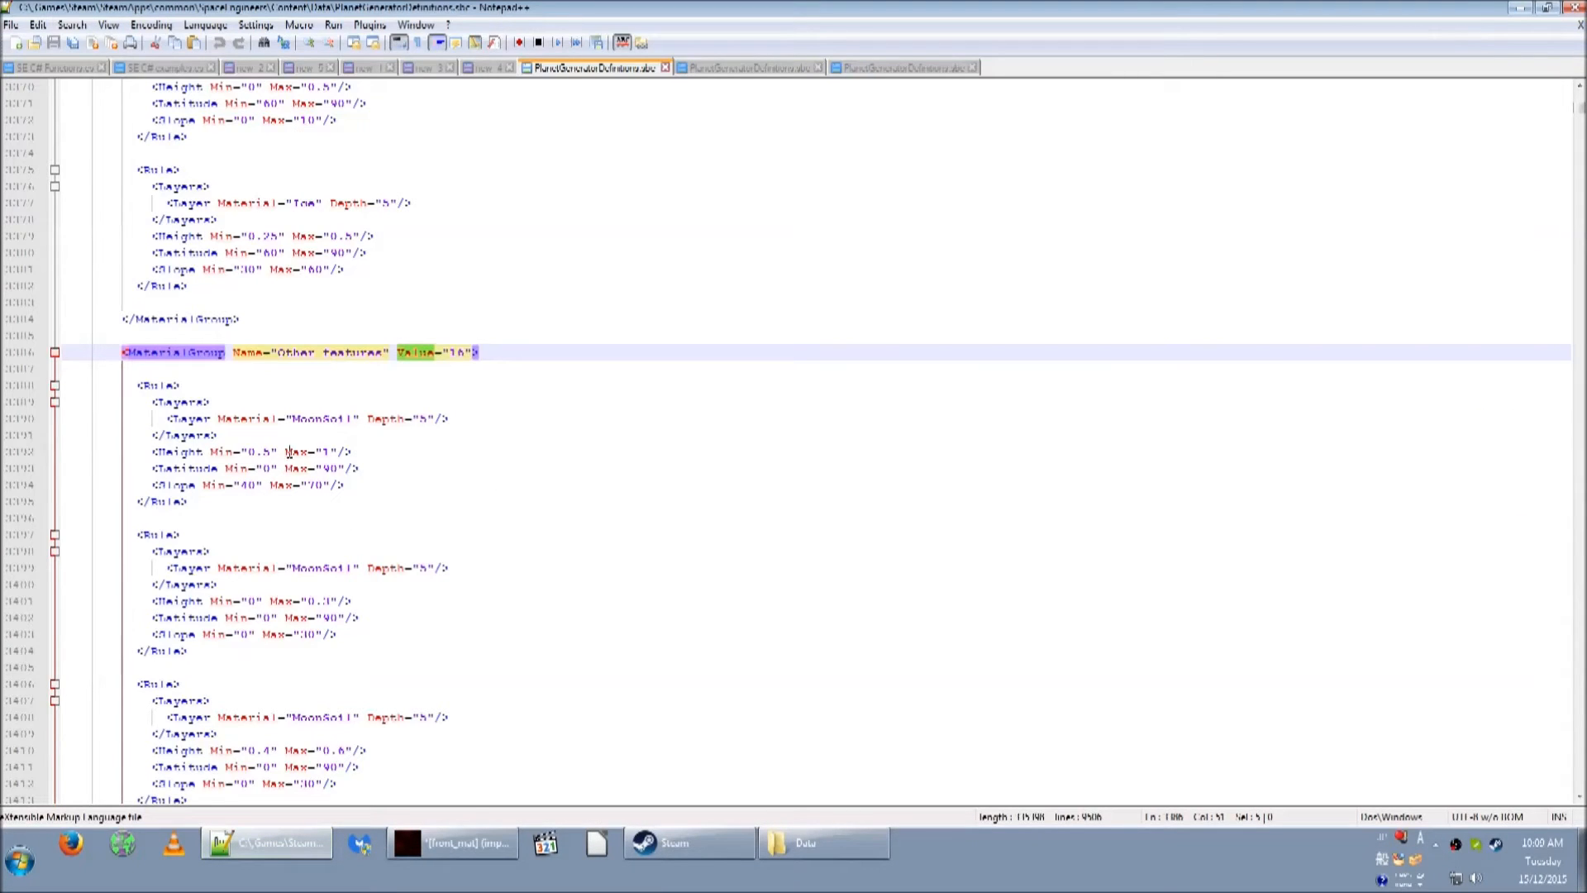
scroll(289, 455, up, 1)
scroll(333, 406, up, 12)
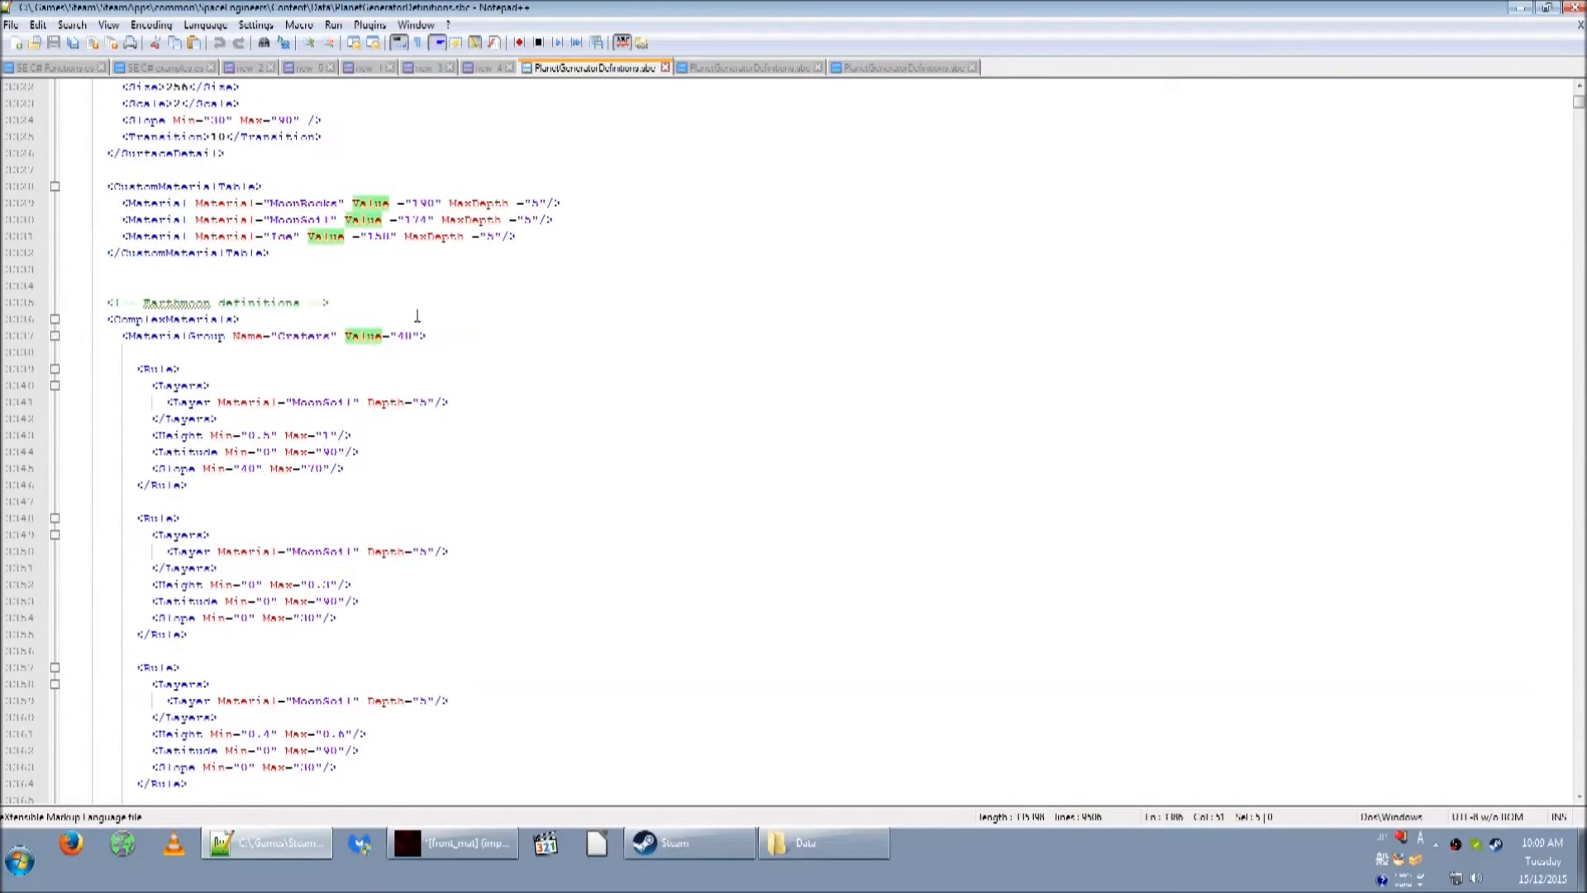
double_click(404, 336)
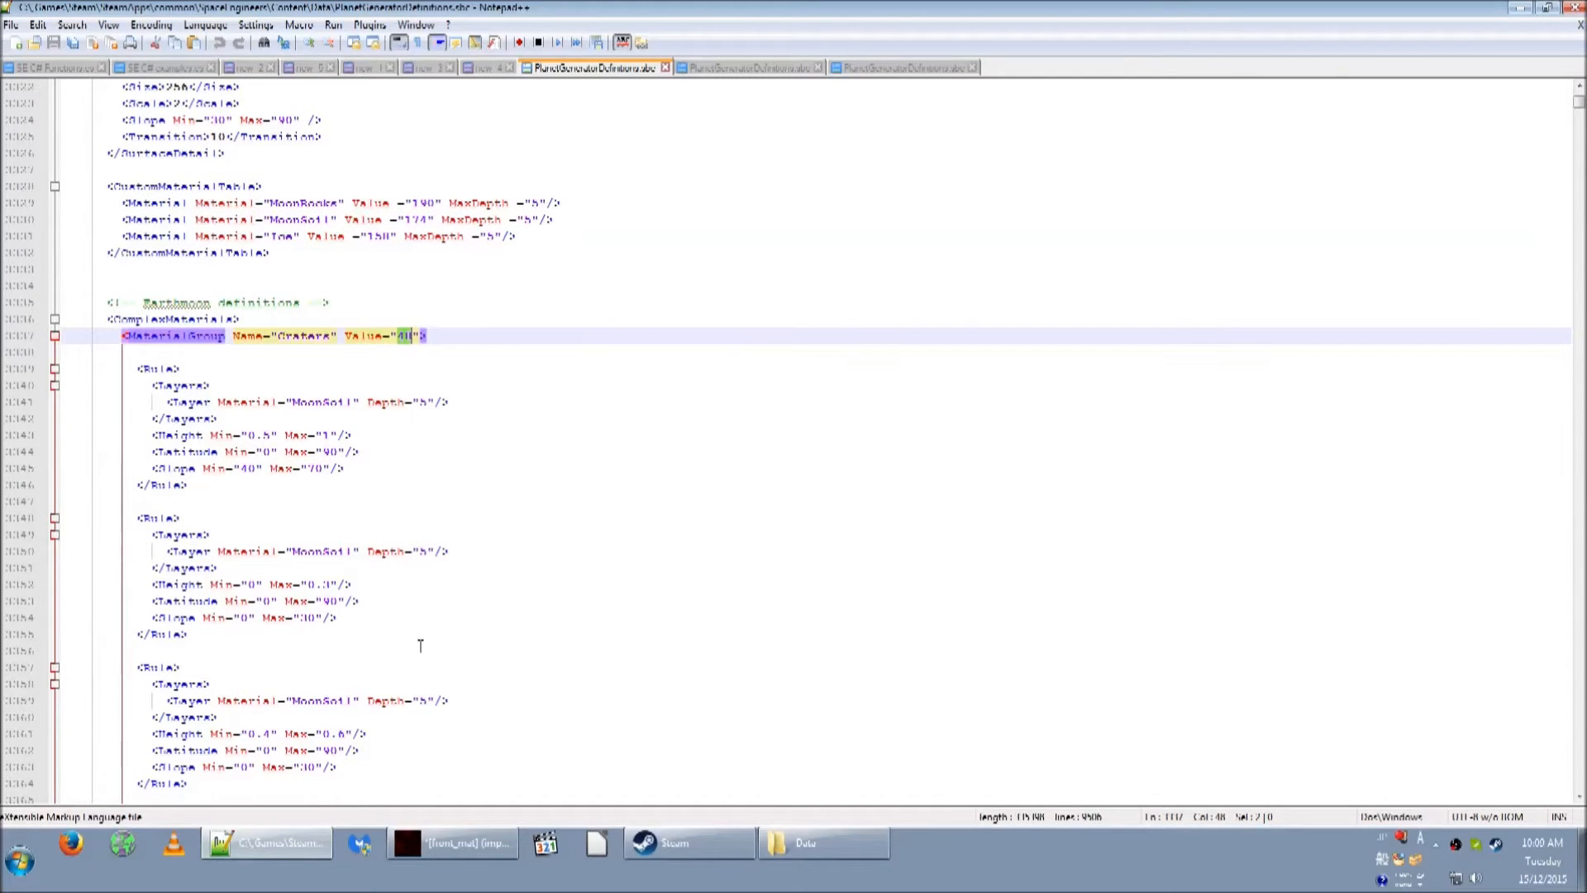
Switch back to GIMP, try selecting the lighter red patches by colour and undo the selection
click(431, 831)
drag(425, 529, 776, 95)
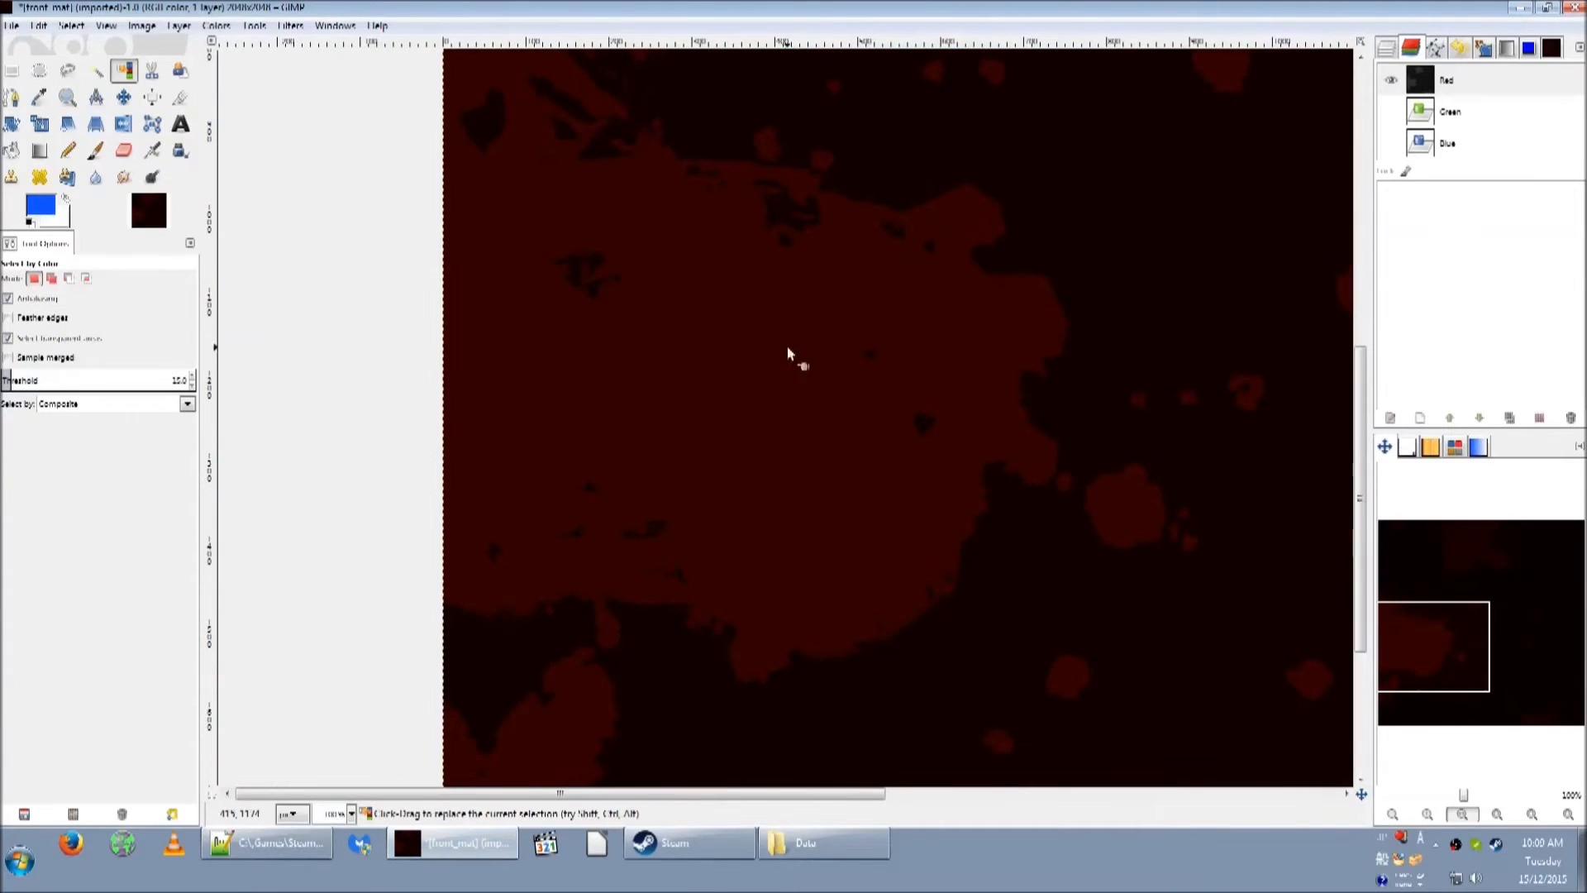
click(790, 380)
drag(856, 416, 739, 440)
key(ctrl+z)
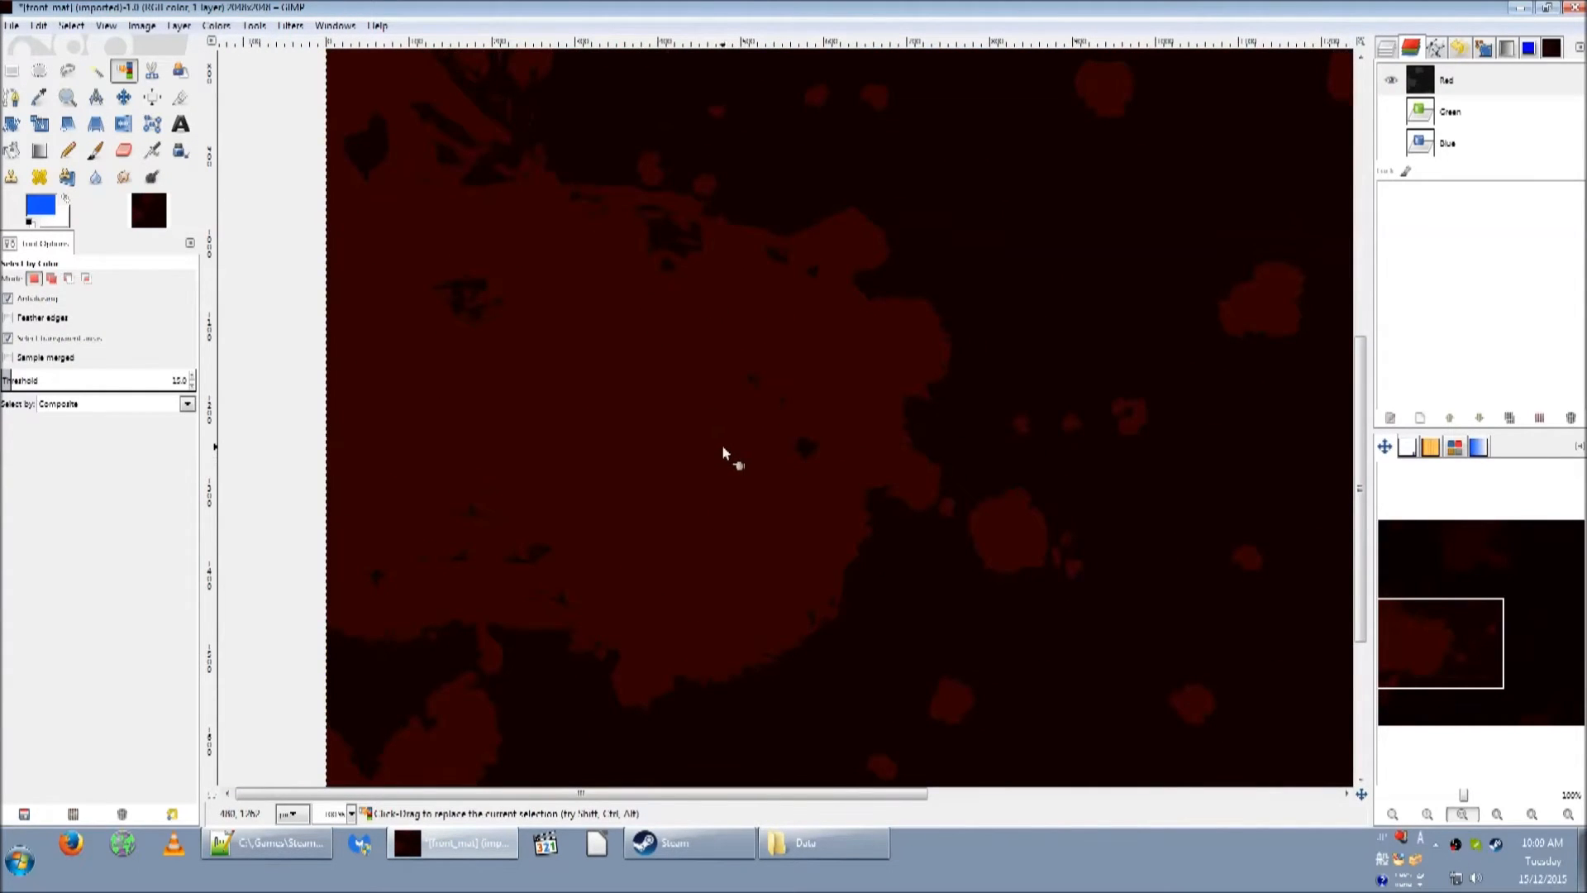
click(665, 428)
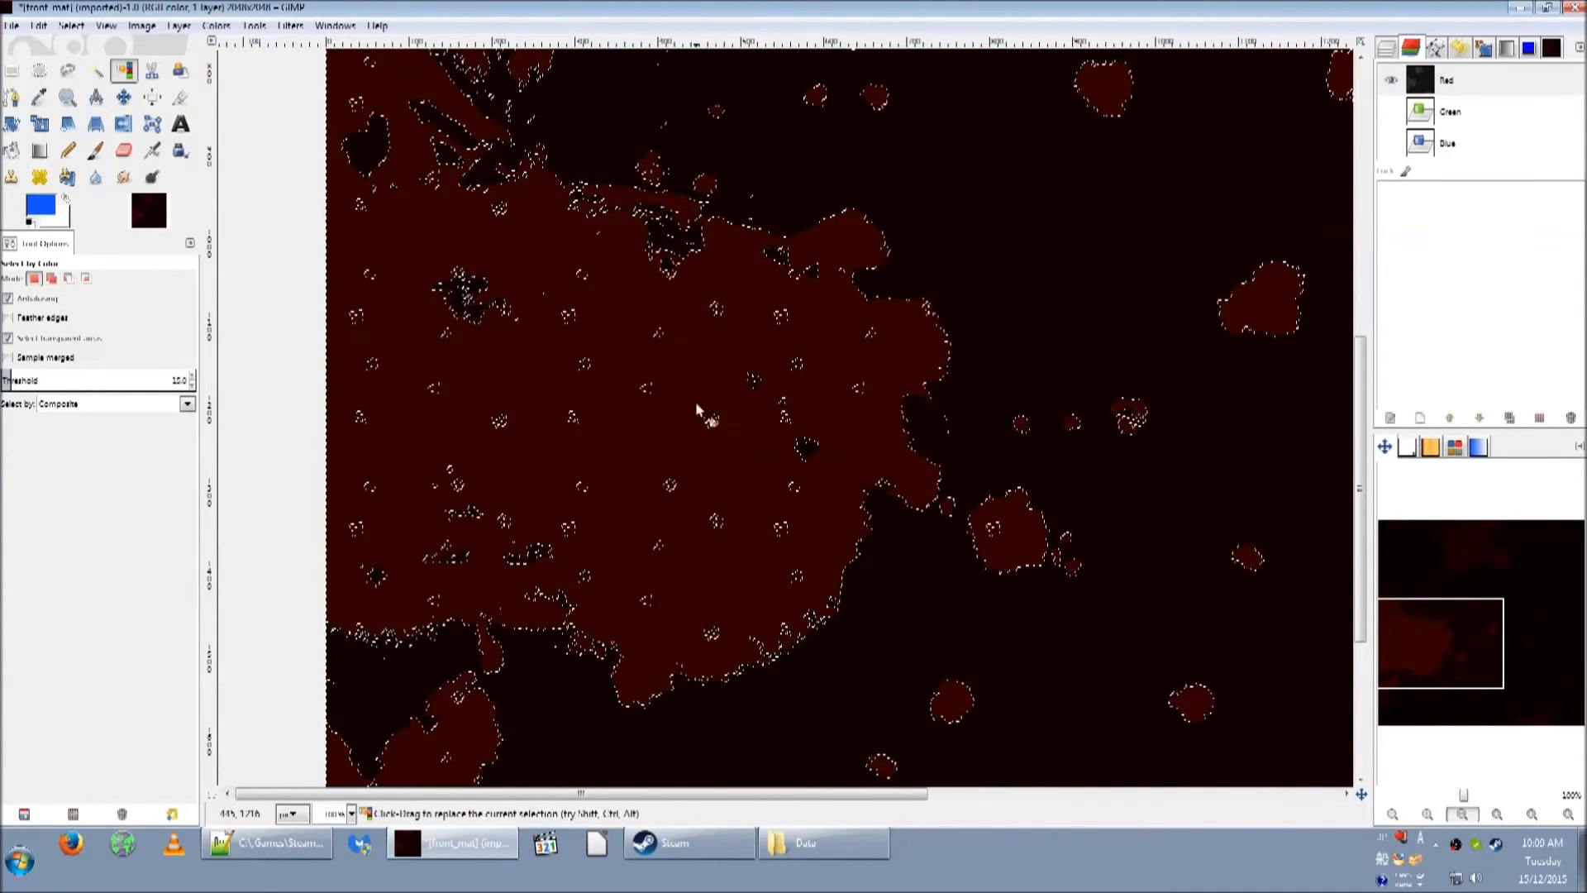
key(ctrl+z)
Activate the Pencil tool and inspect the red component of the colour sampled from the lighter red patch
key(n)
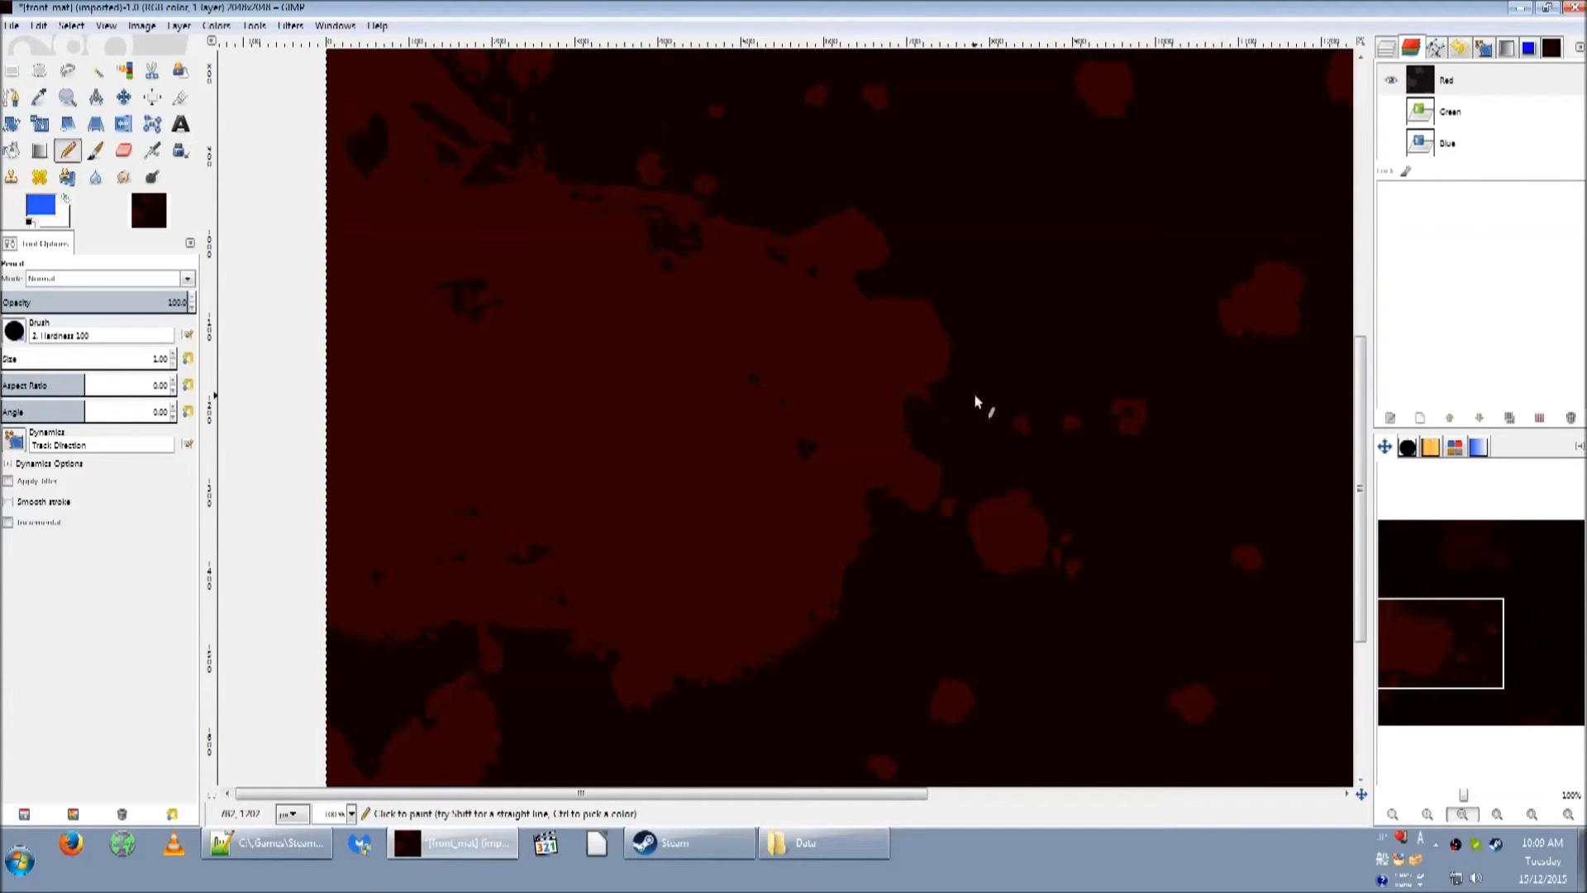
click(40, 204)
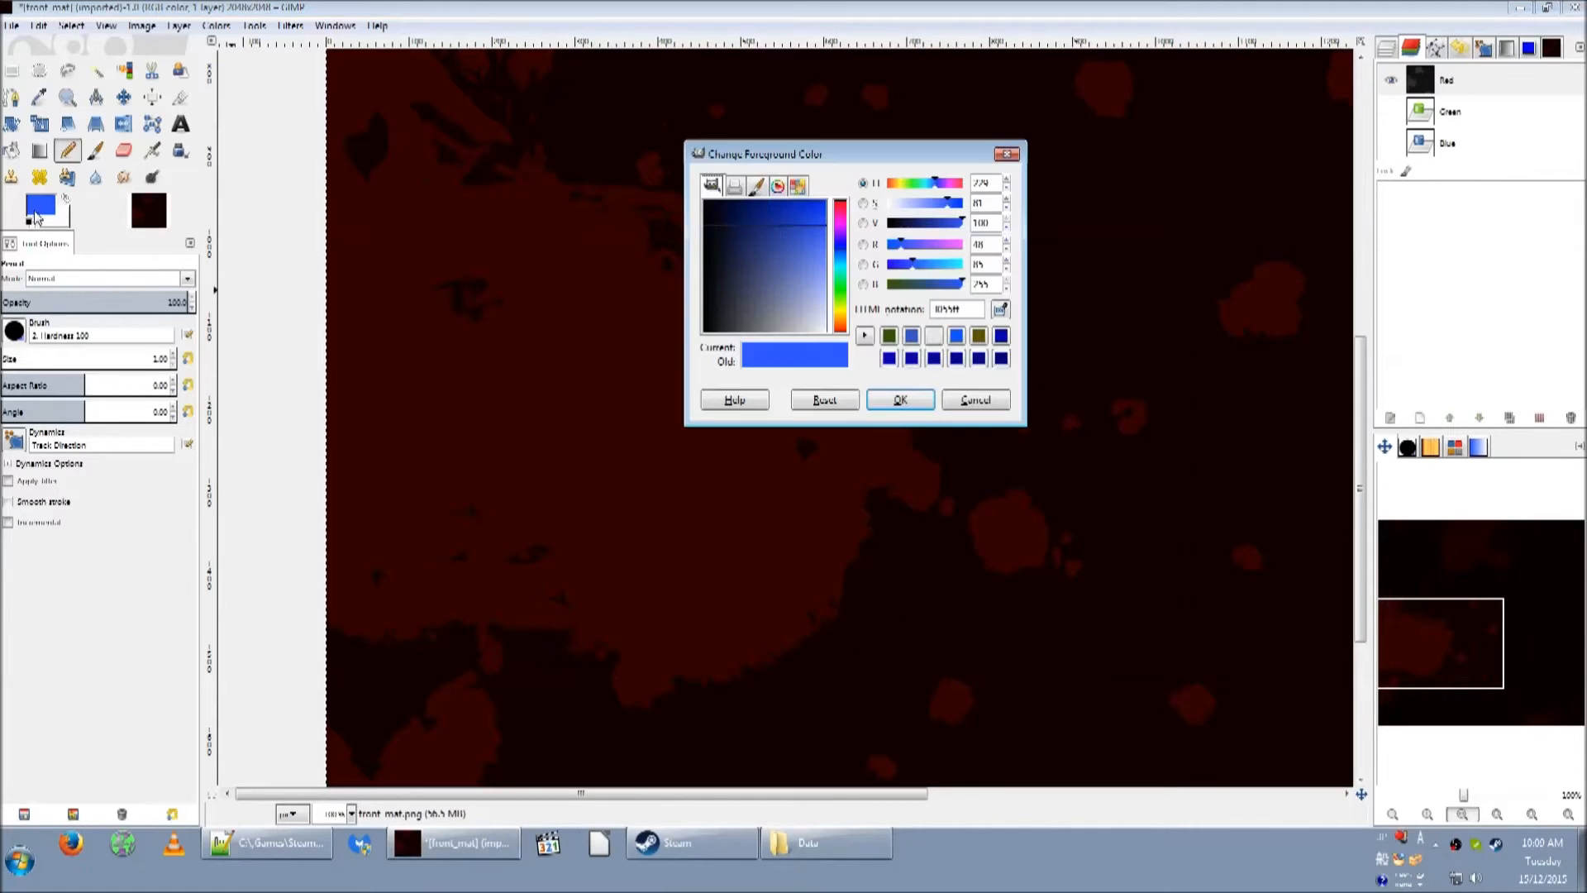
double_click(989, 244)
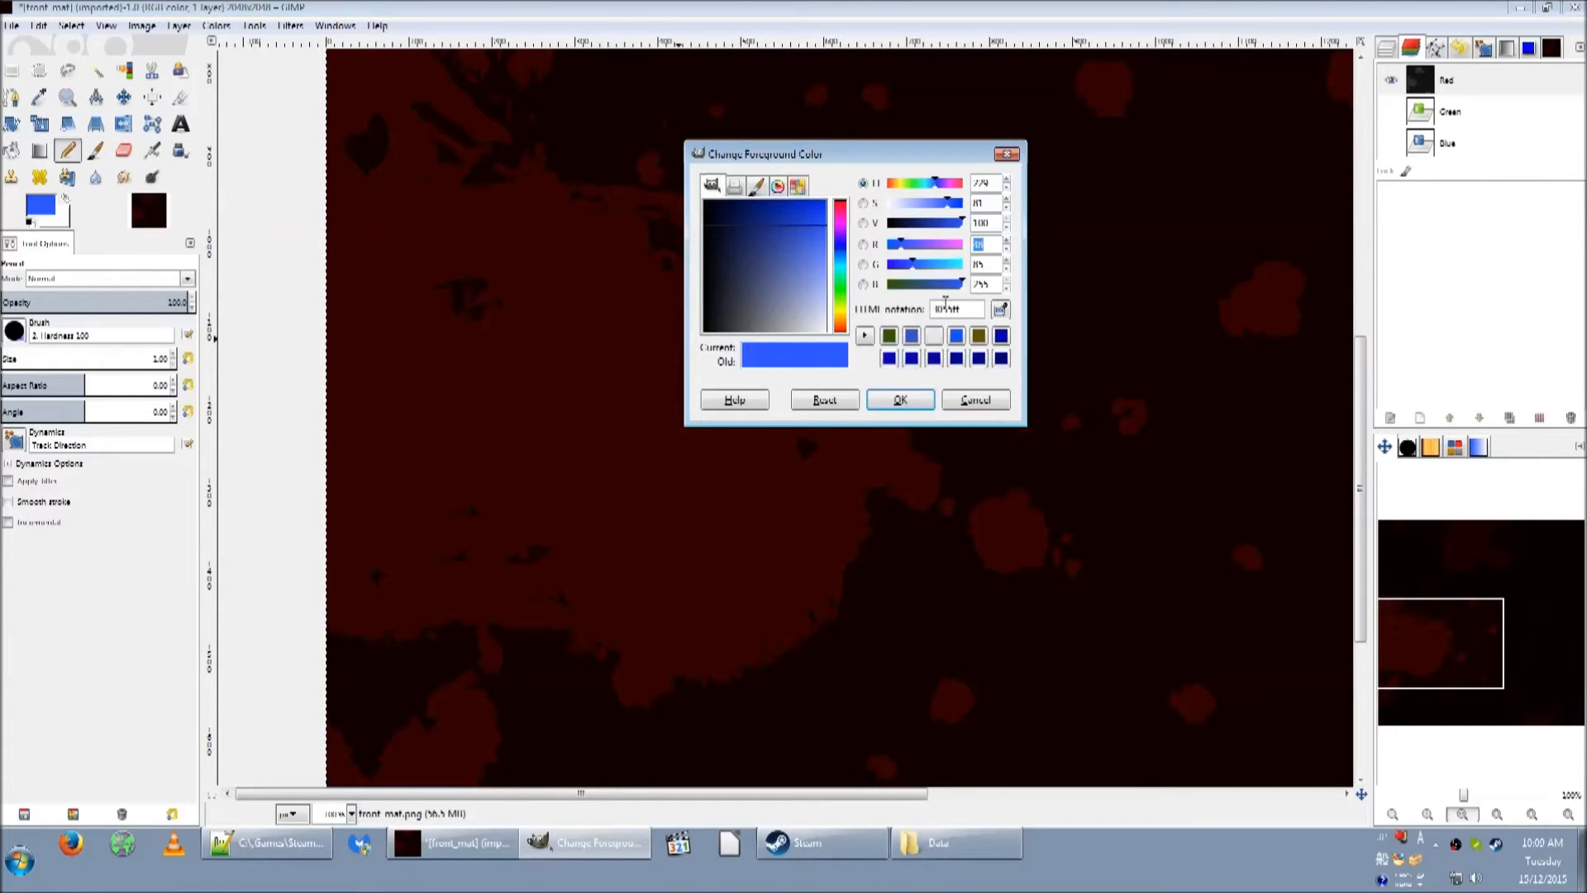
click(980, 400)
Switch to Notepad++ and check the Value of the "Other features 2" material group
drag(829, 369, 817, 426)
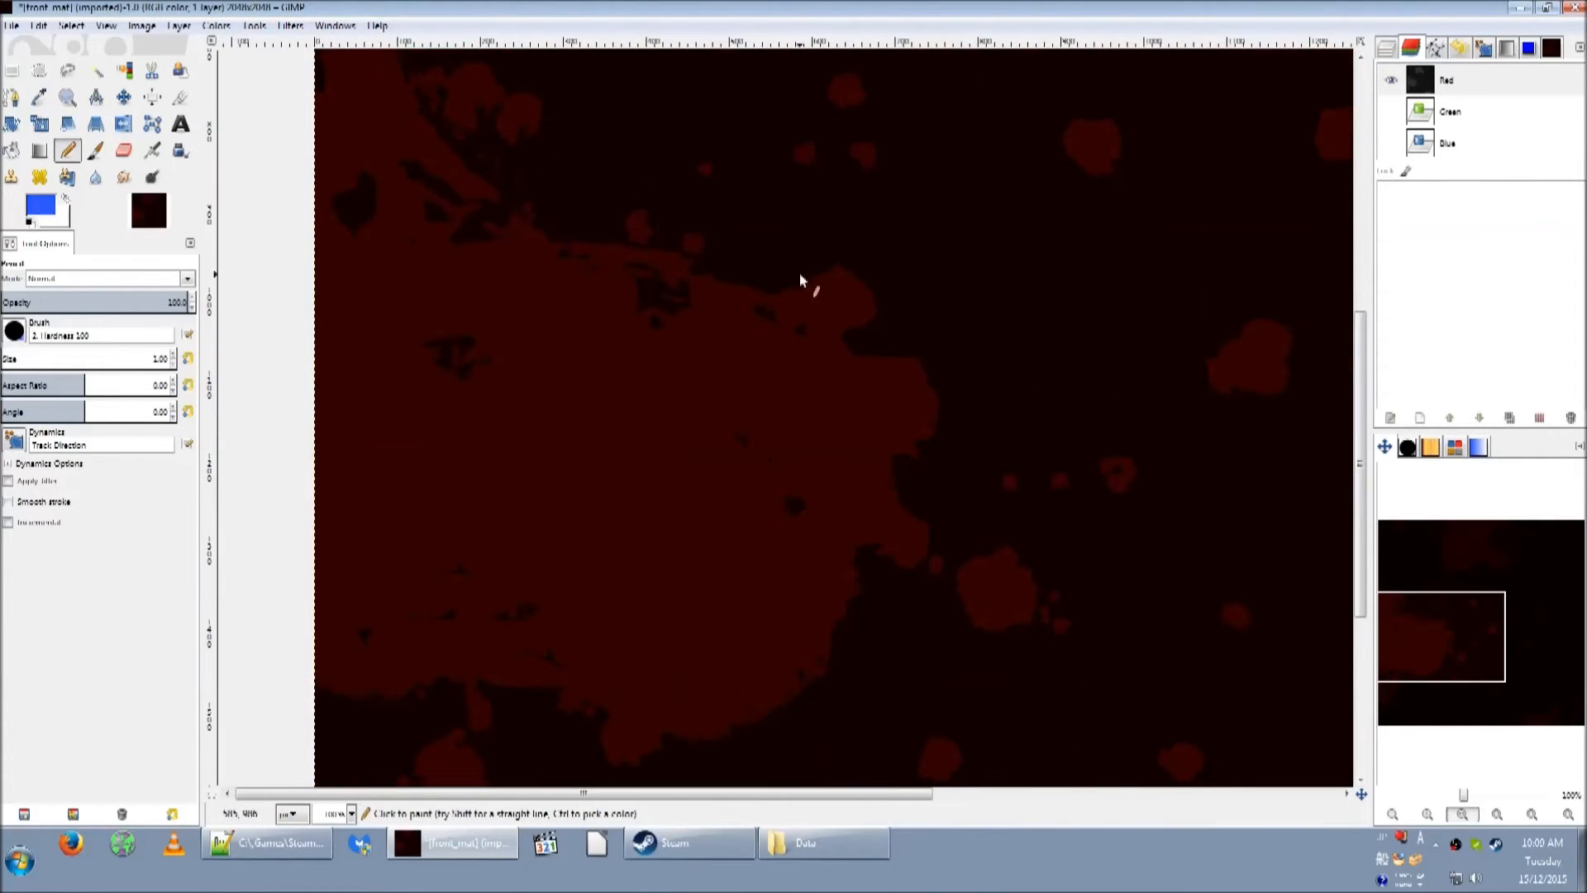
click(273, 842)
scroll(465, 496, down, 5)
scroll(466, 487, down, 20)
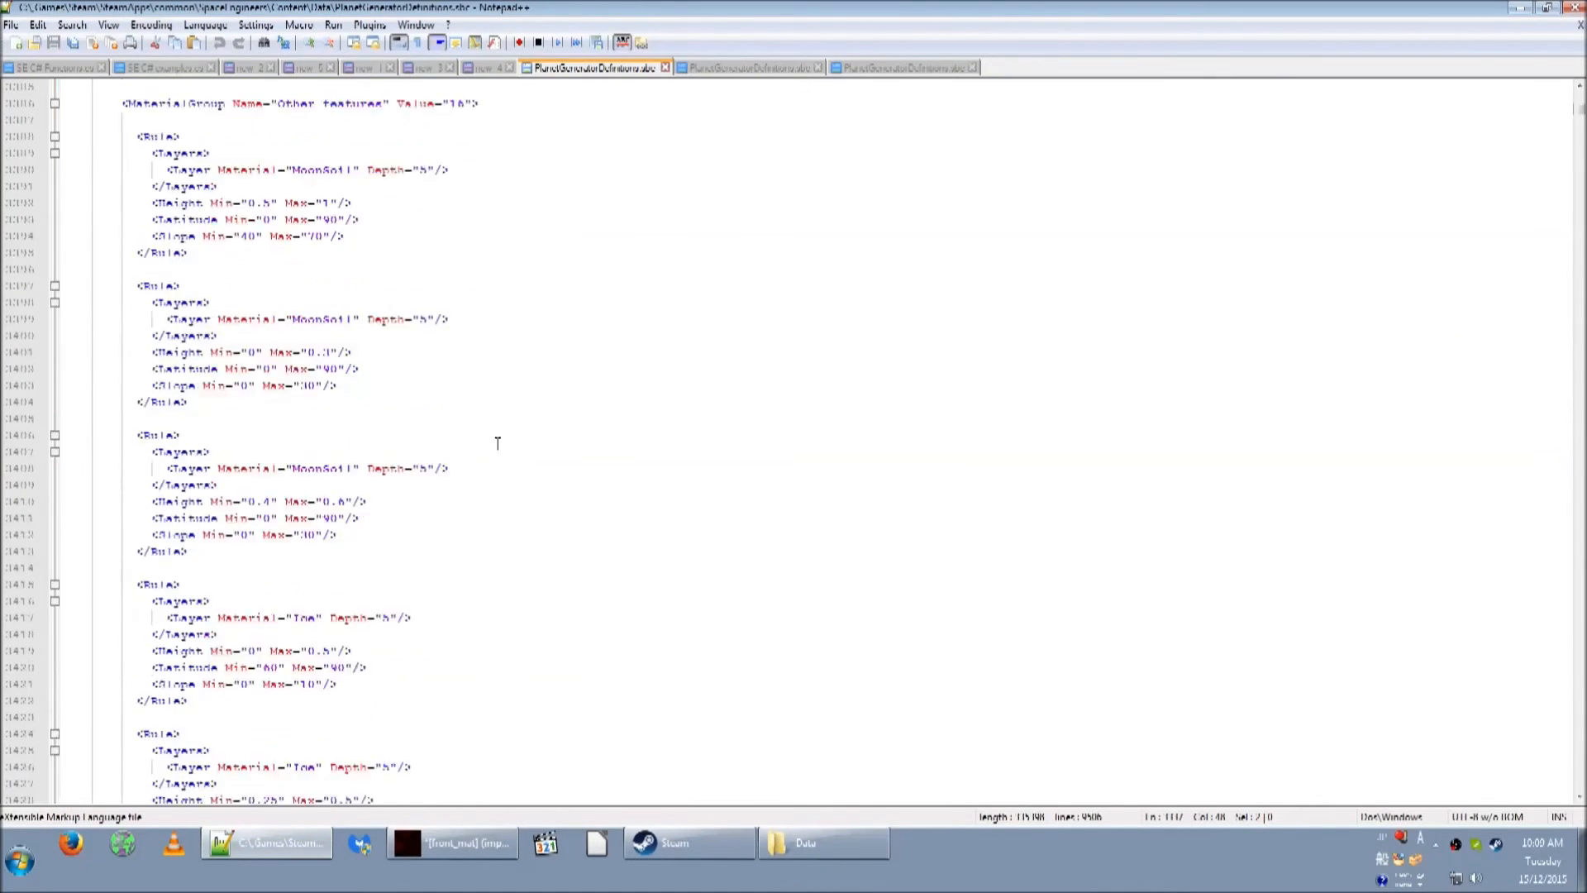
scroll(525, 423, down, 5)
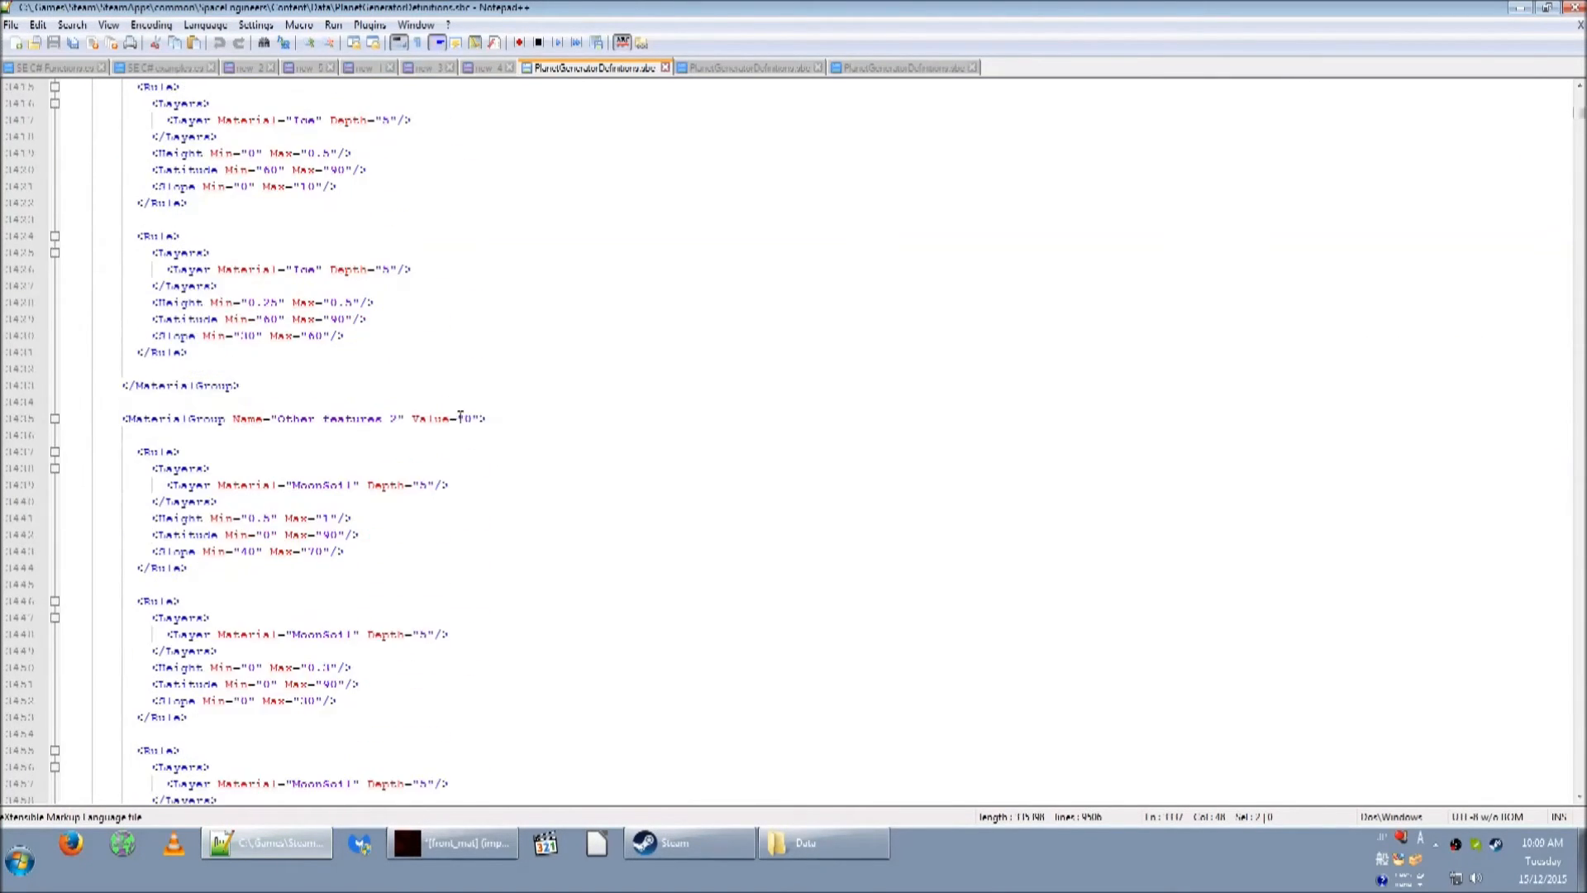
double_click(467, 419)
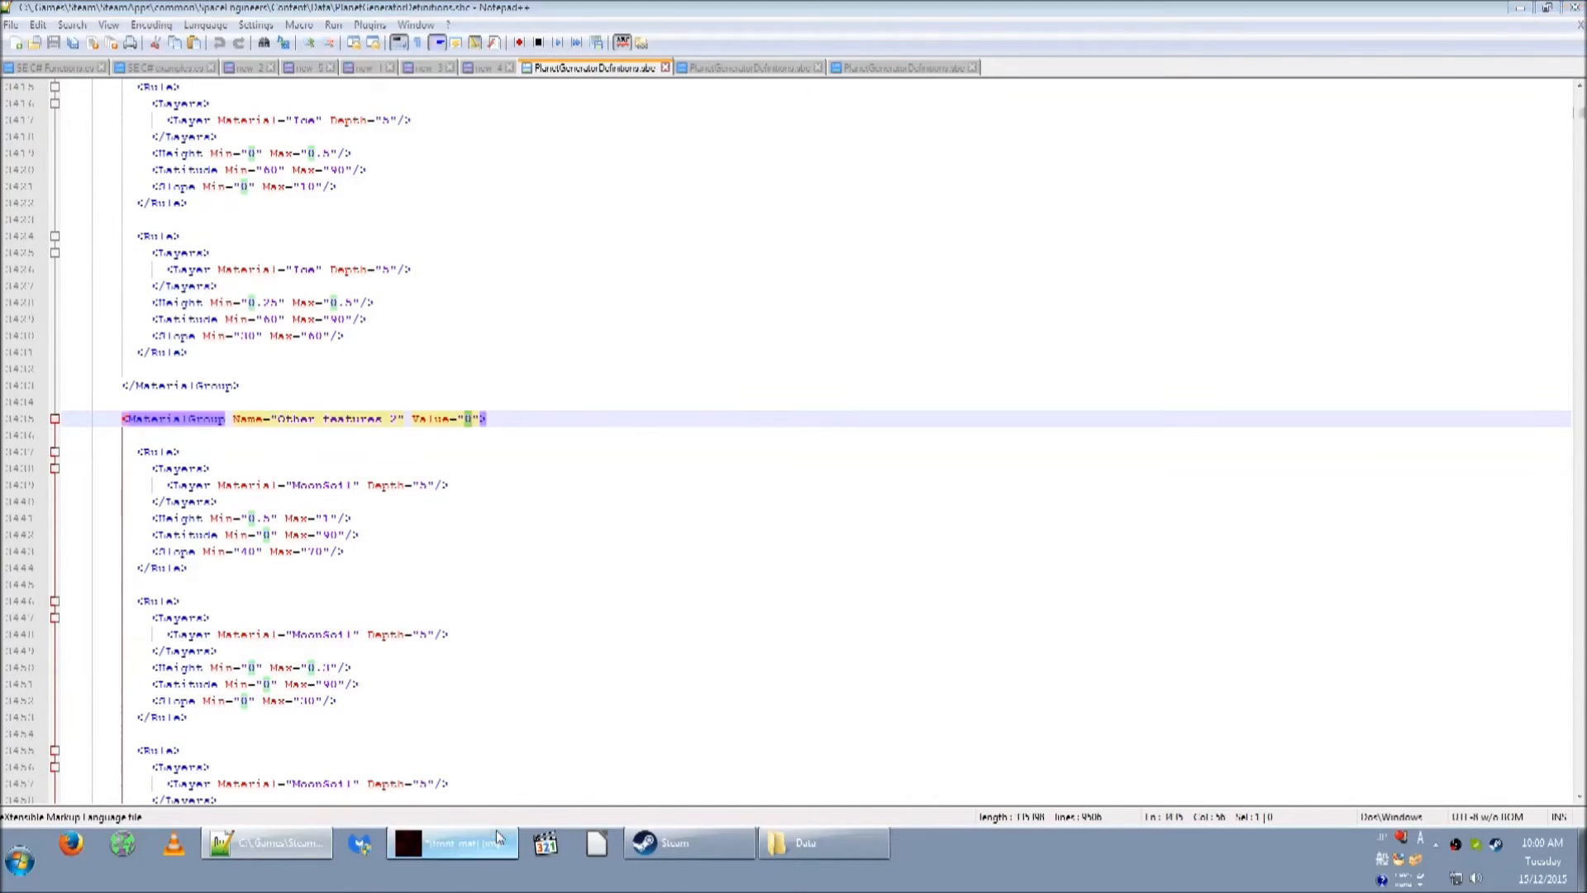
Switch back to GIMP, set the foreground colour to black and enlarge the Pencil brush
click(453, 842)
scroll(443, 491, down, 3)
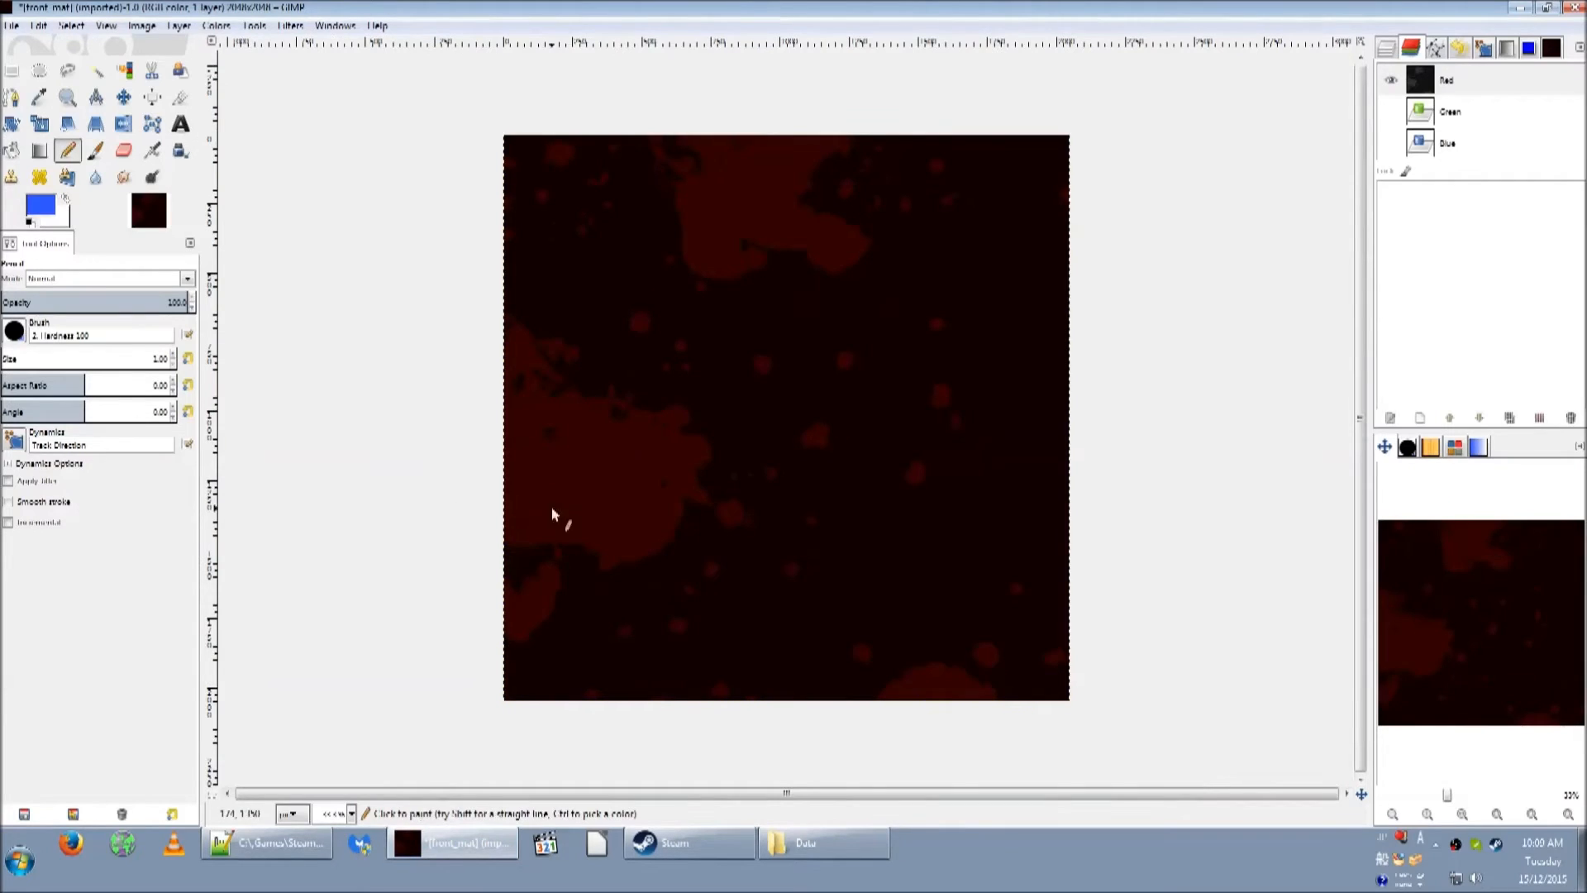
scroll(727, 413, up, 2)
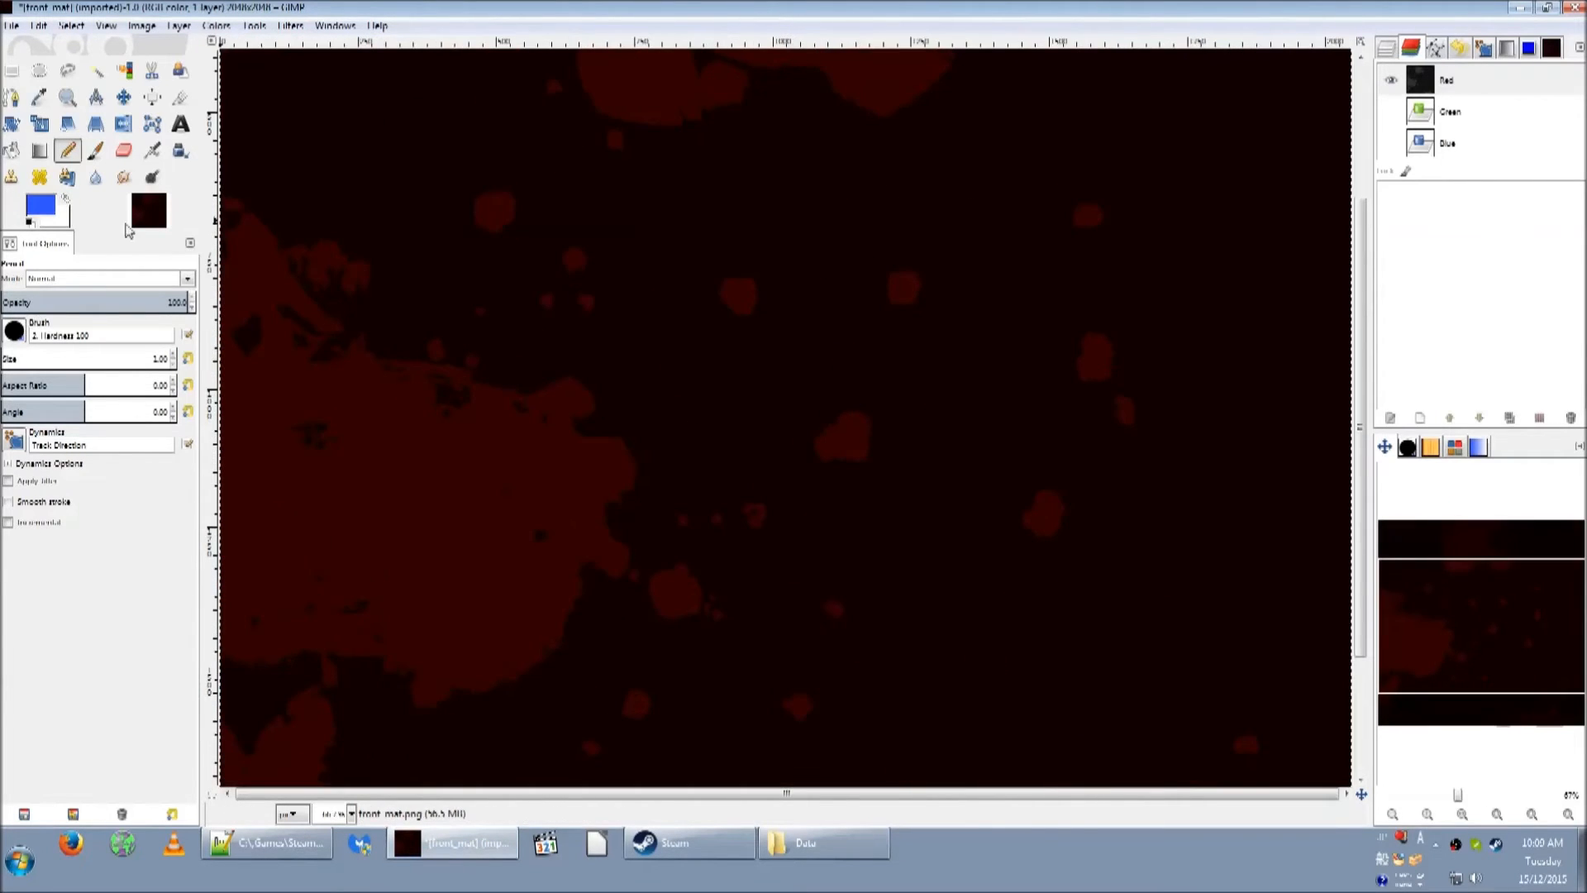
ctrl+click(334, 269)
key(bracketright)
key(bracketright)
key(bracketright)
key(bracketright)
key(bracketright)
key(bracketright)
key(bracketright)
key(bracketright)
key(bracketright)
key(bracketright)
key(bracketright)
key(bracketright)
key(bracketright)
key(bracketright)
key(bracketright)
key(bracketright)
key(bracketright)
key(bracketright)
key(bracketright)
key(bracketright)
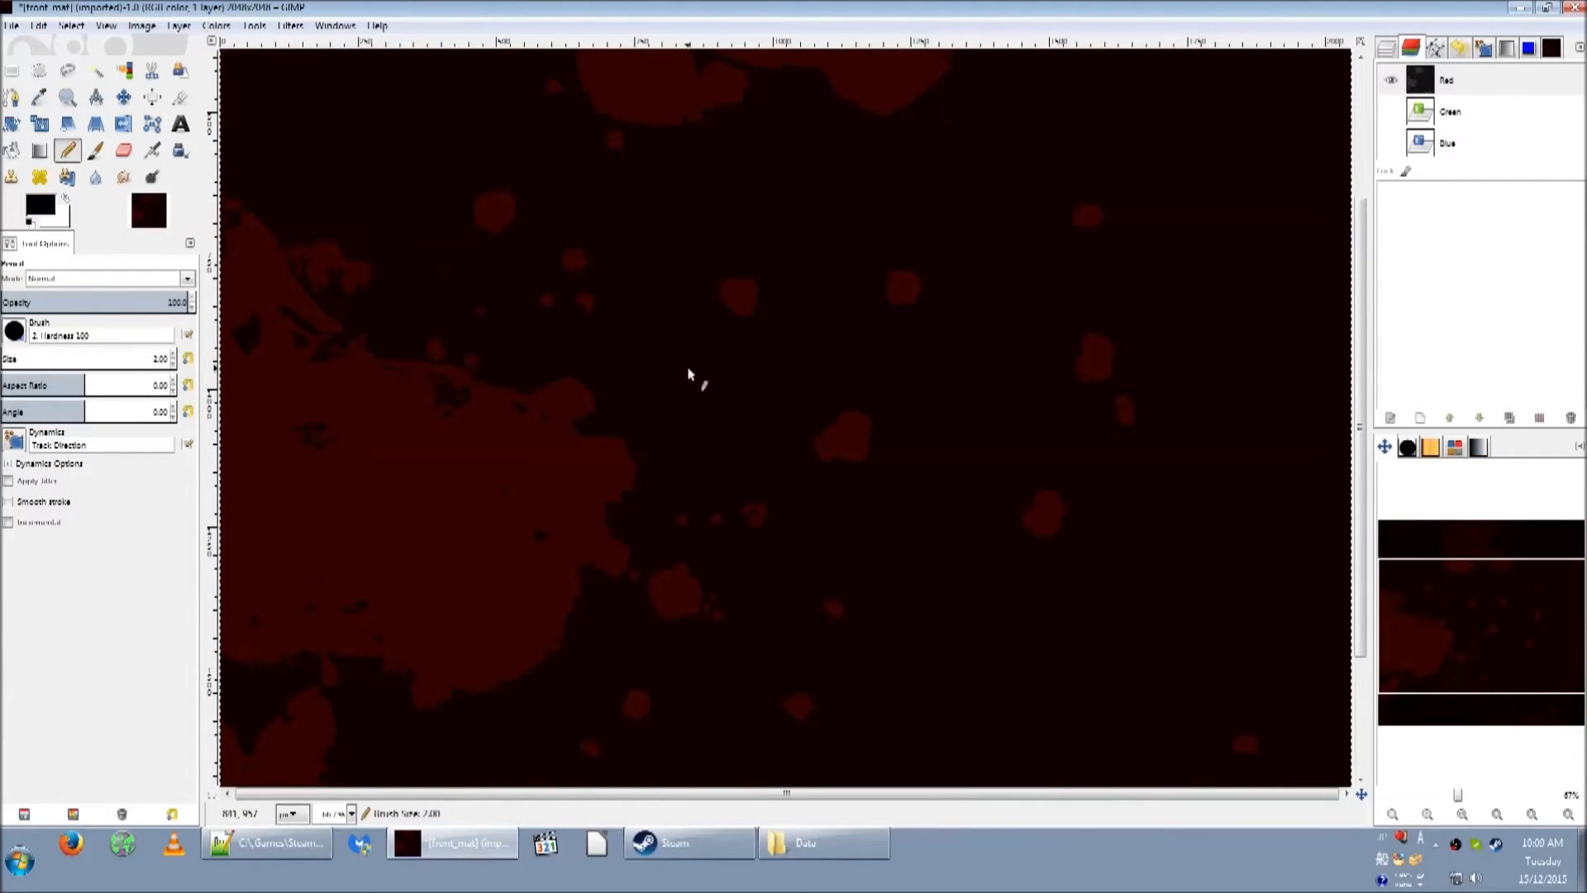
Paint black Pencil strokes on the red channel across the dark background beside the large lighter patch
mouse_move(670, 422)
mouse_down()
mouse_move(637, 425)
mouse_move(832, 400)
mouse_up()
scroll(661, 395, up, 3)
scroll(665, 392, up, 1)
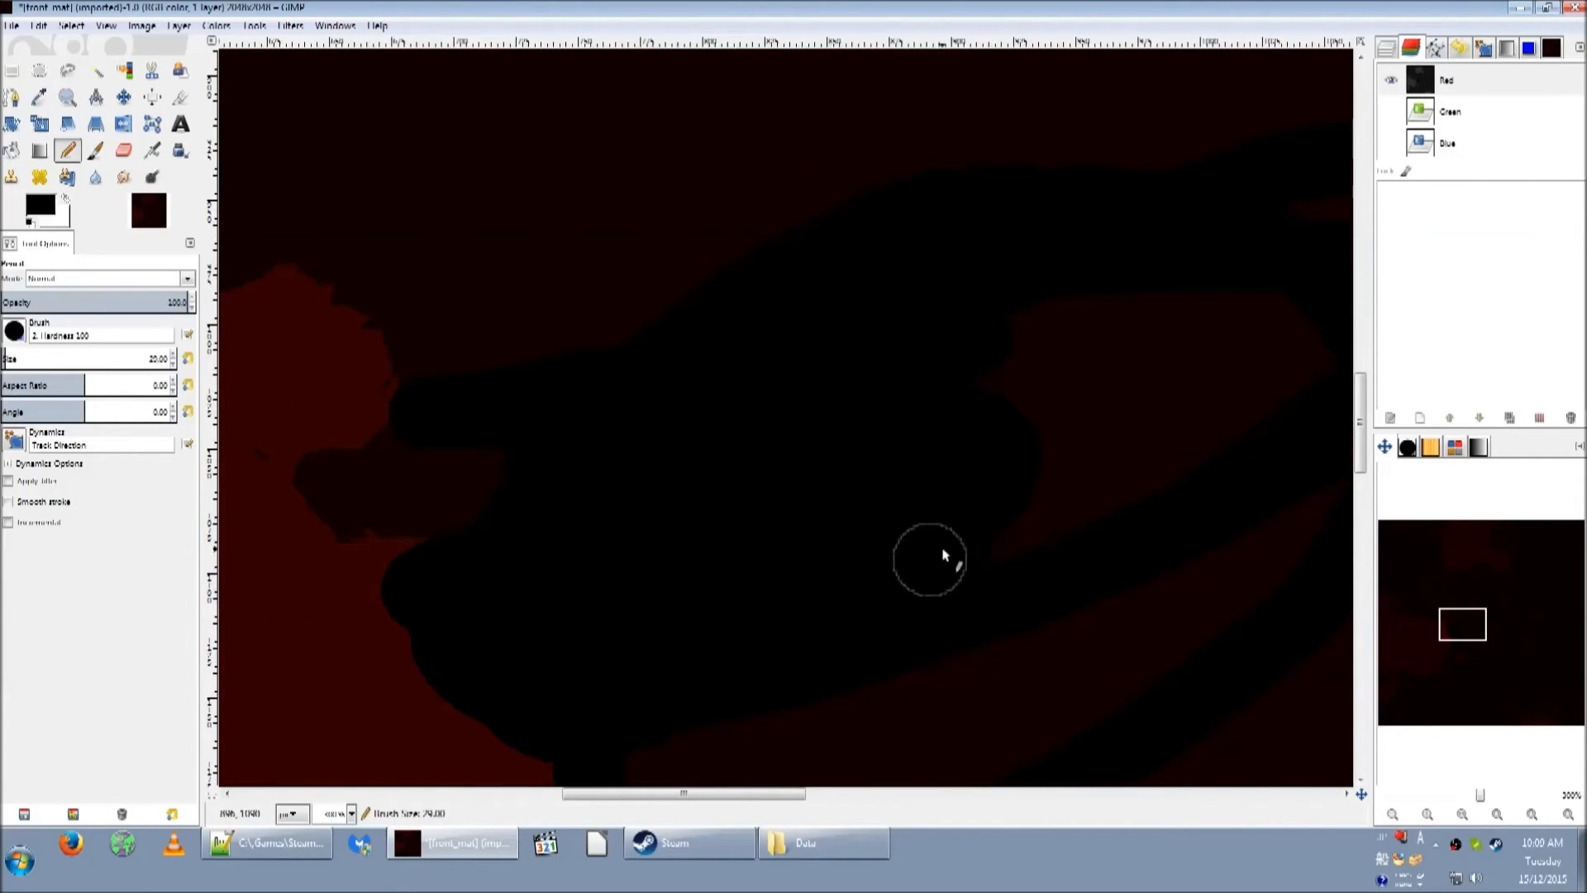
Briefly show and hide the Green and Blue channels to compare the painted area with them
click(1391, 112)
click(1391, 112)
click(1390, 143)
click(1390, 143)
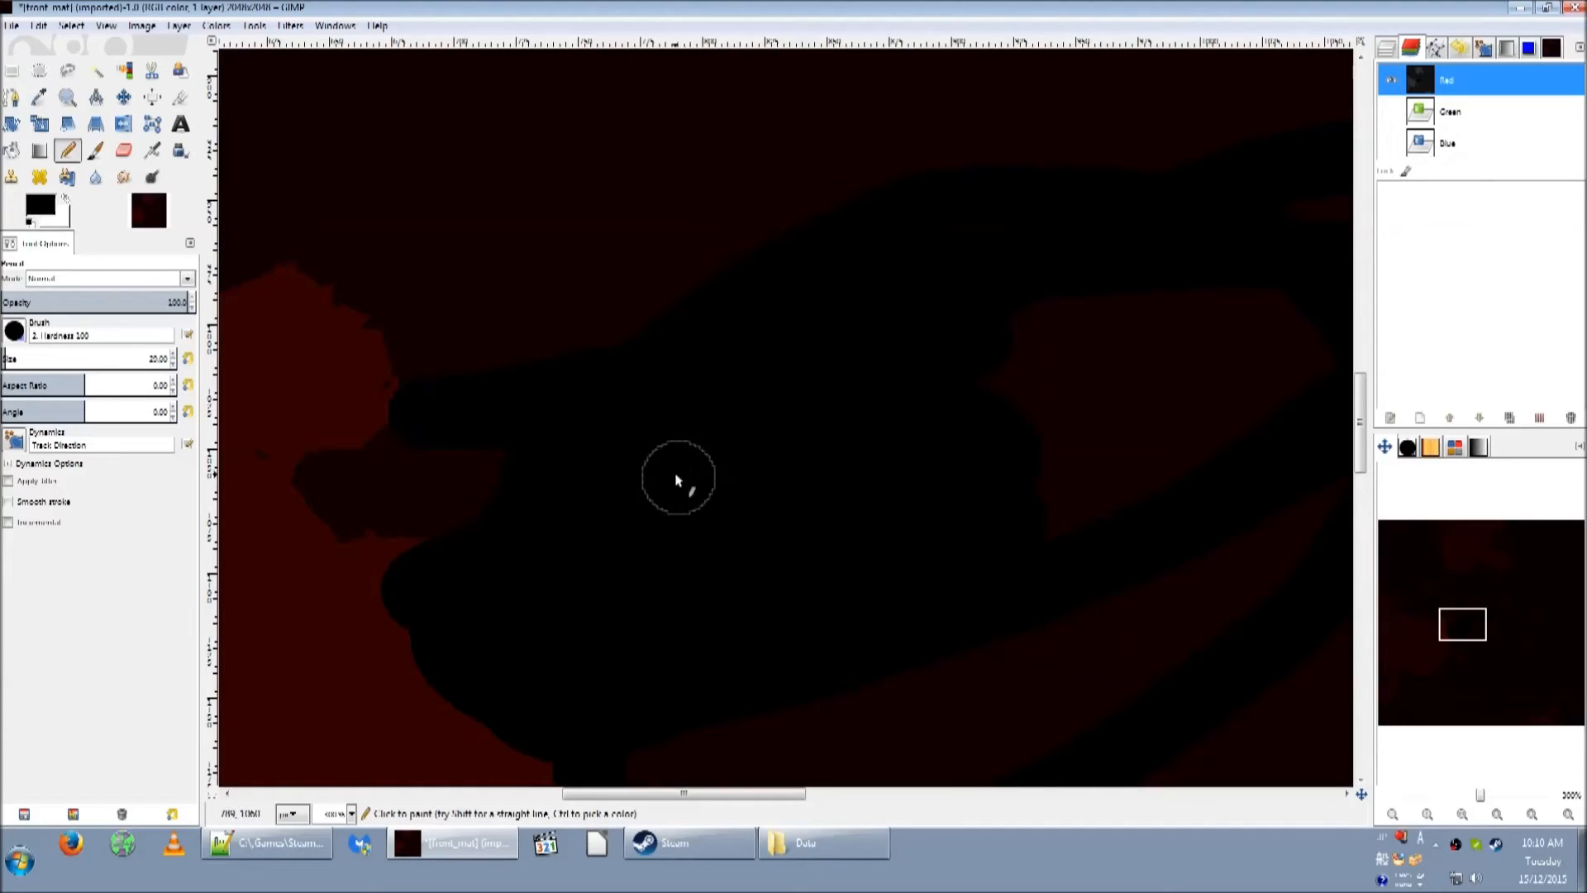
Switch to Notepad++ and review the layer, height, latitude and slope rules of the "Other features 2" material group
click(267, 842)
scroll(460, 626, down, 2)
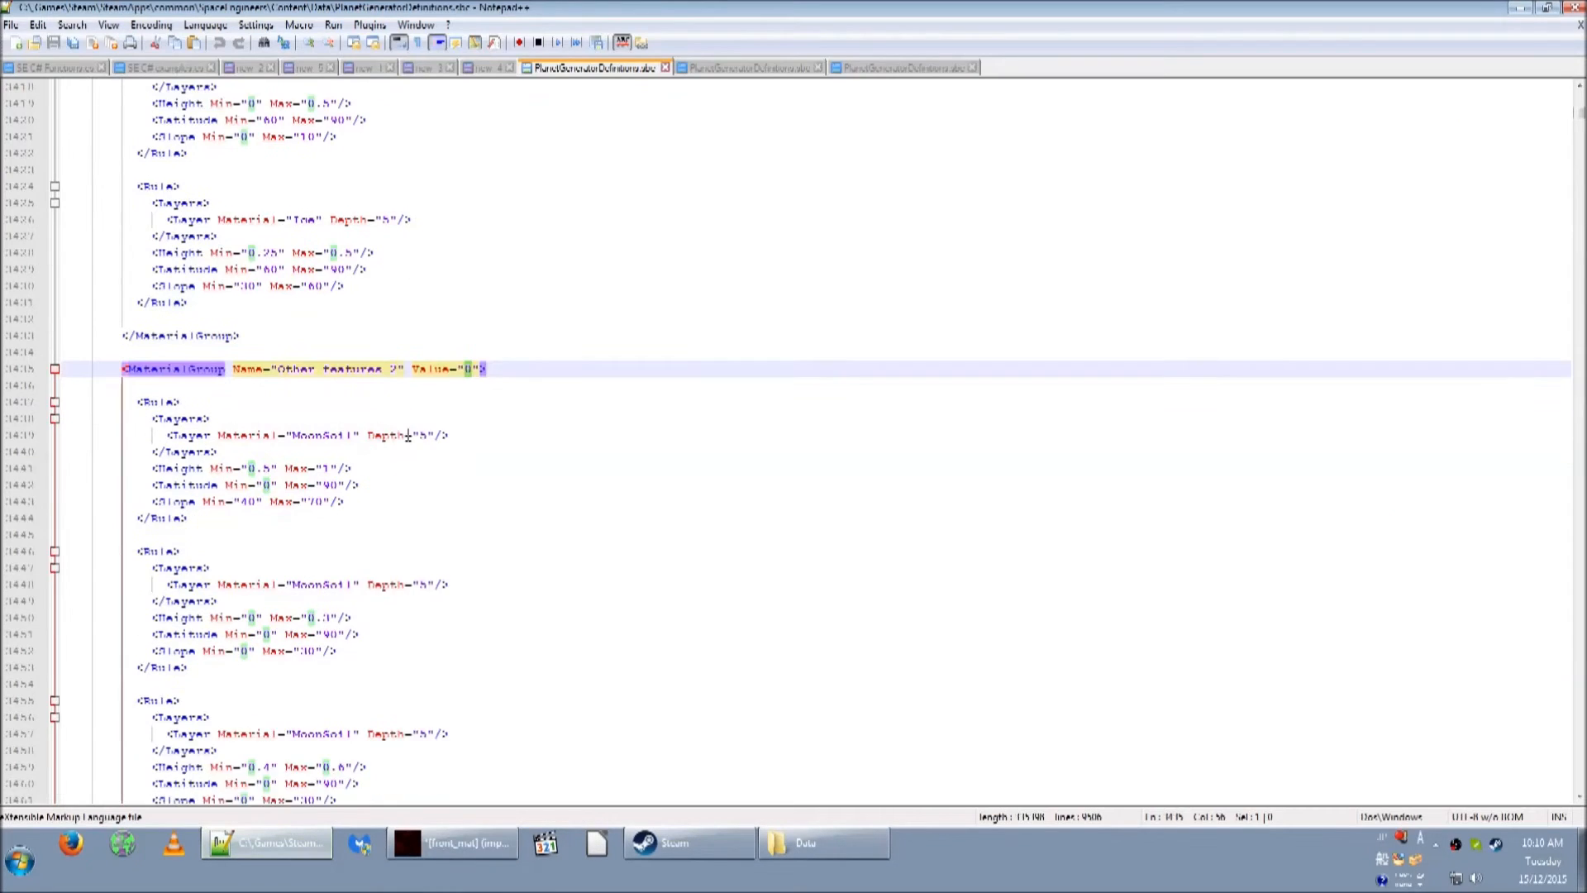
click(312, 319)
scroll(311, 319, down, 19)
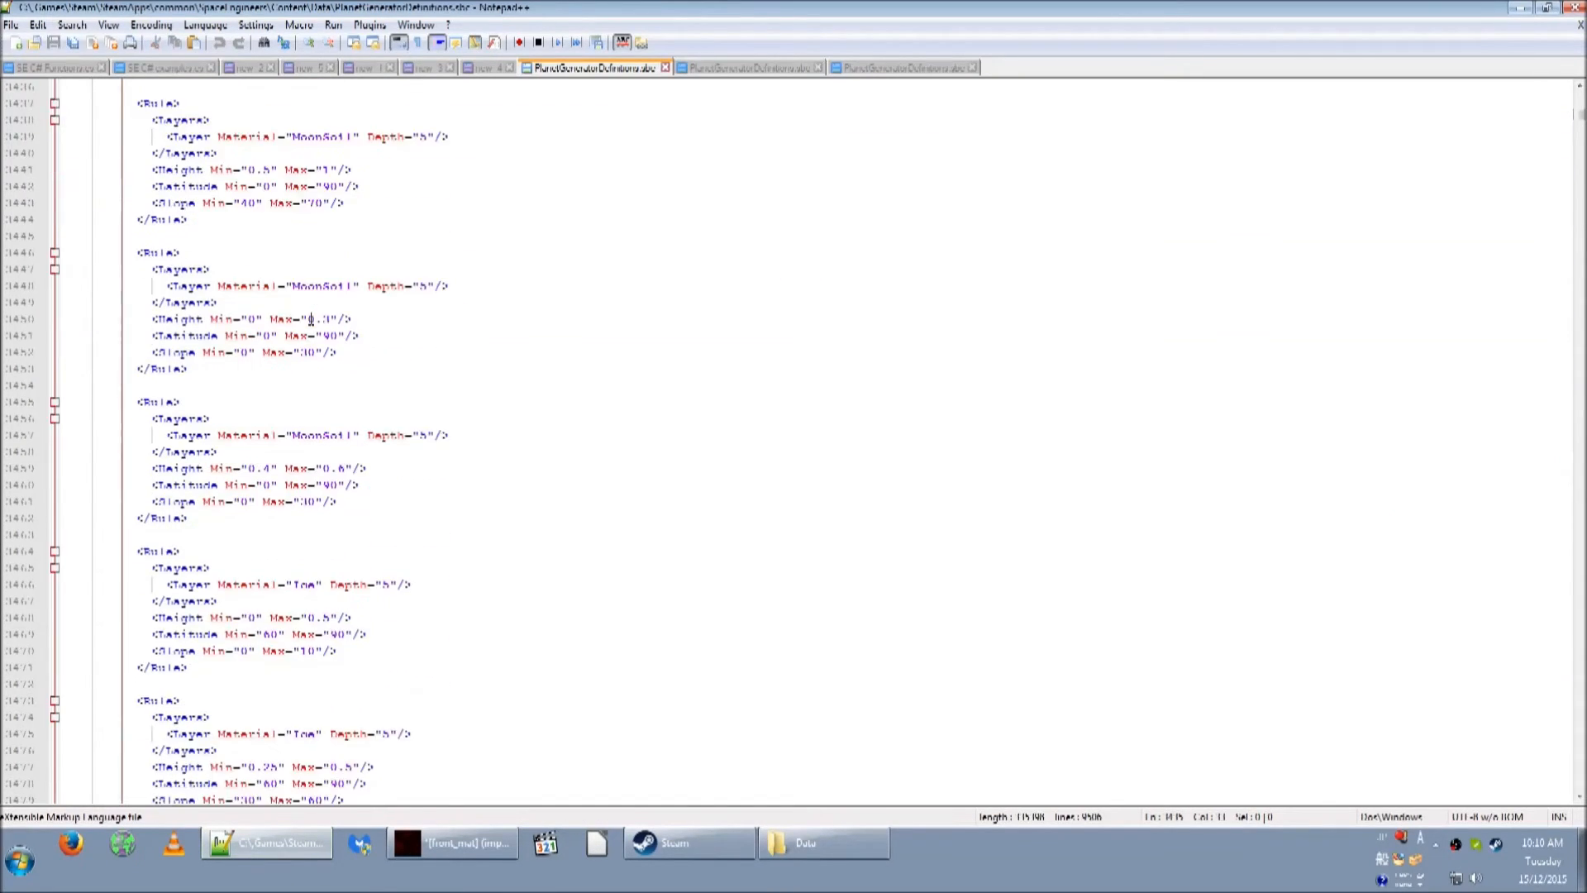
scroll(311, 319, up, 15)
scroll(311, 319, up, 1)
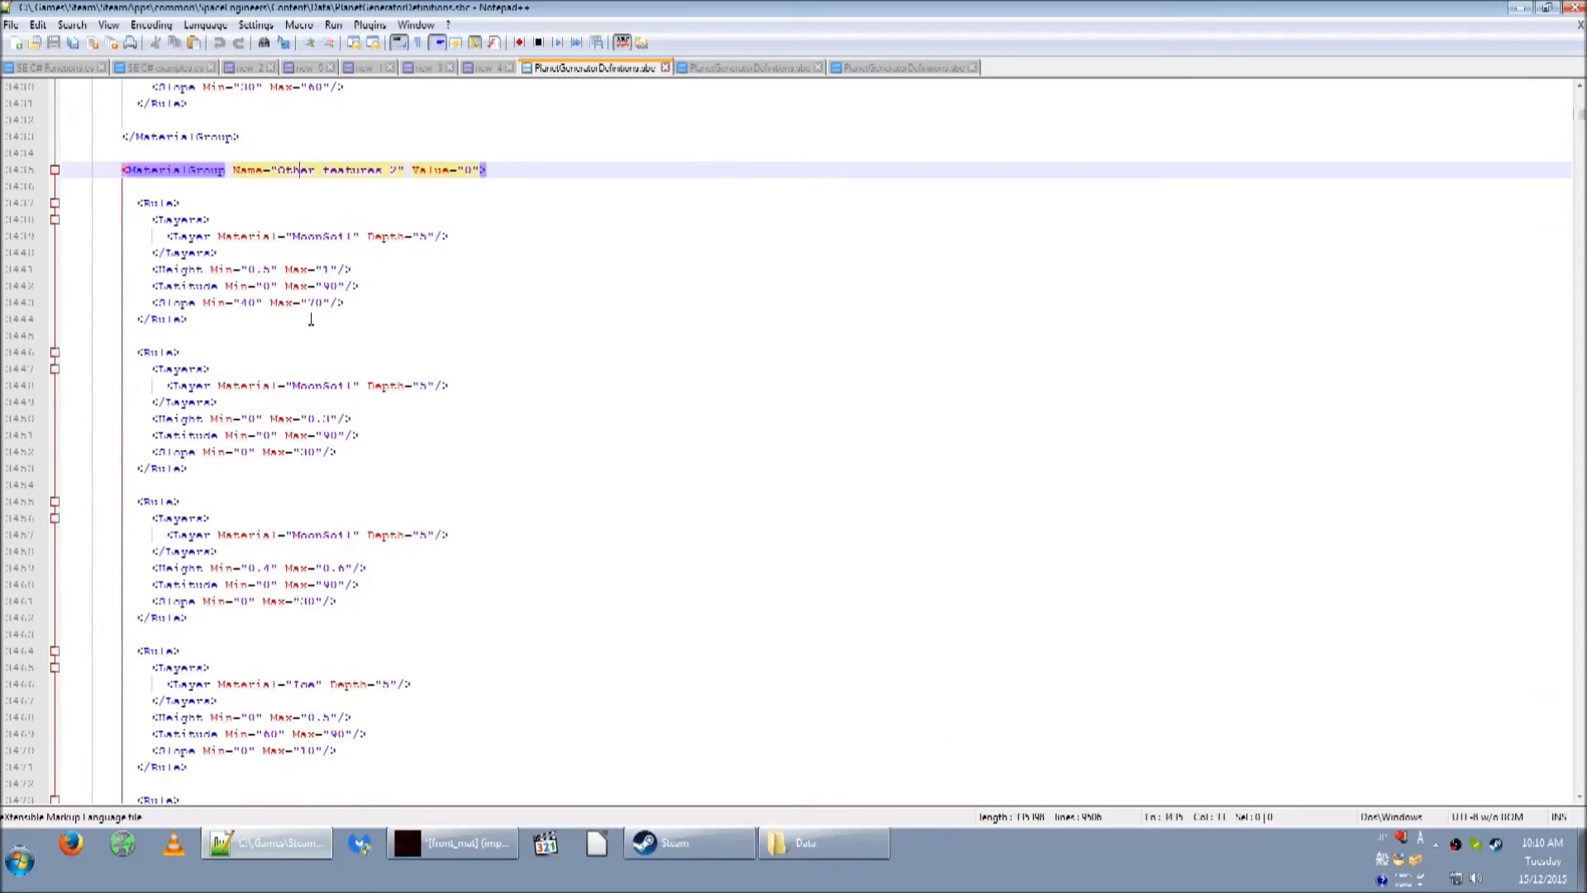
scroll(268, 196, down, 3)
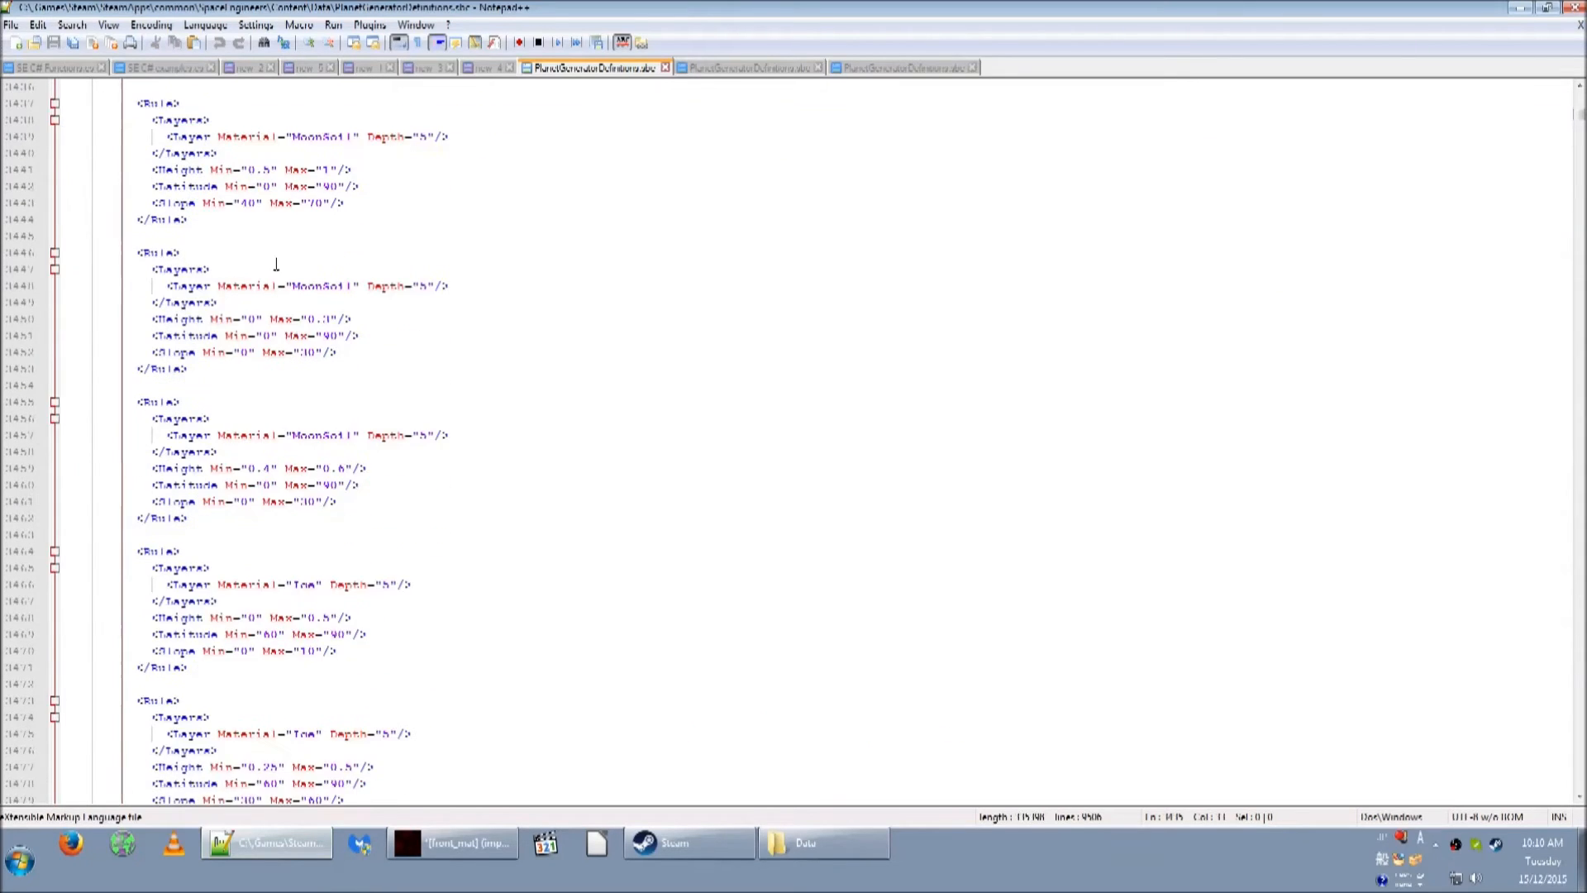
Read on through the remaining rules of the "Other features 2" material group
scroll(302, 468, down, 9)
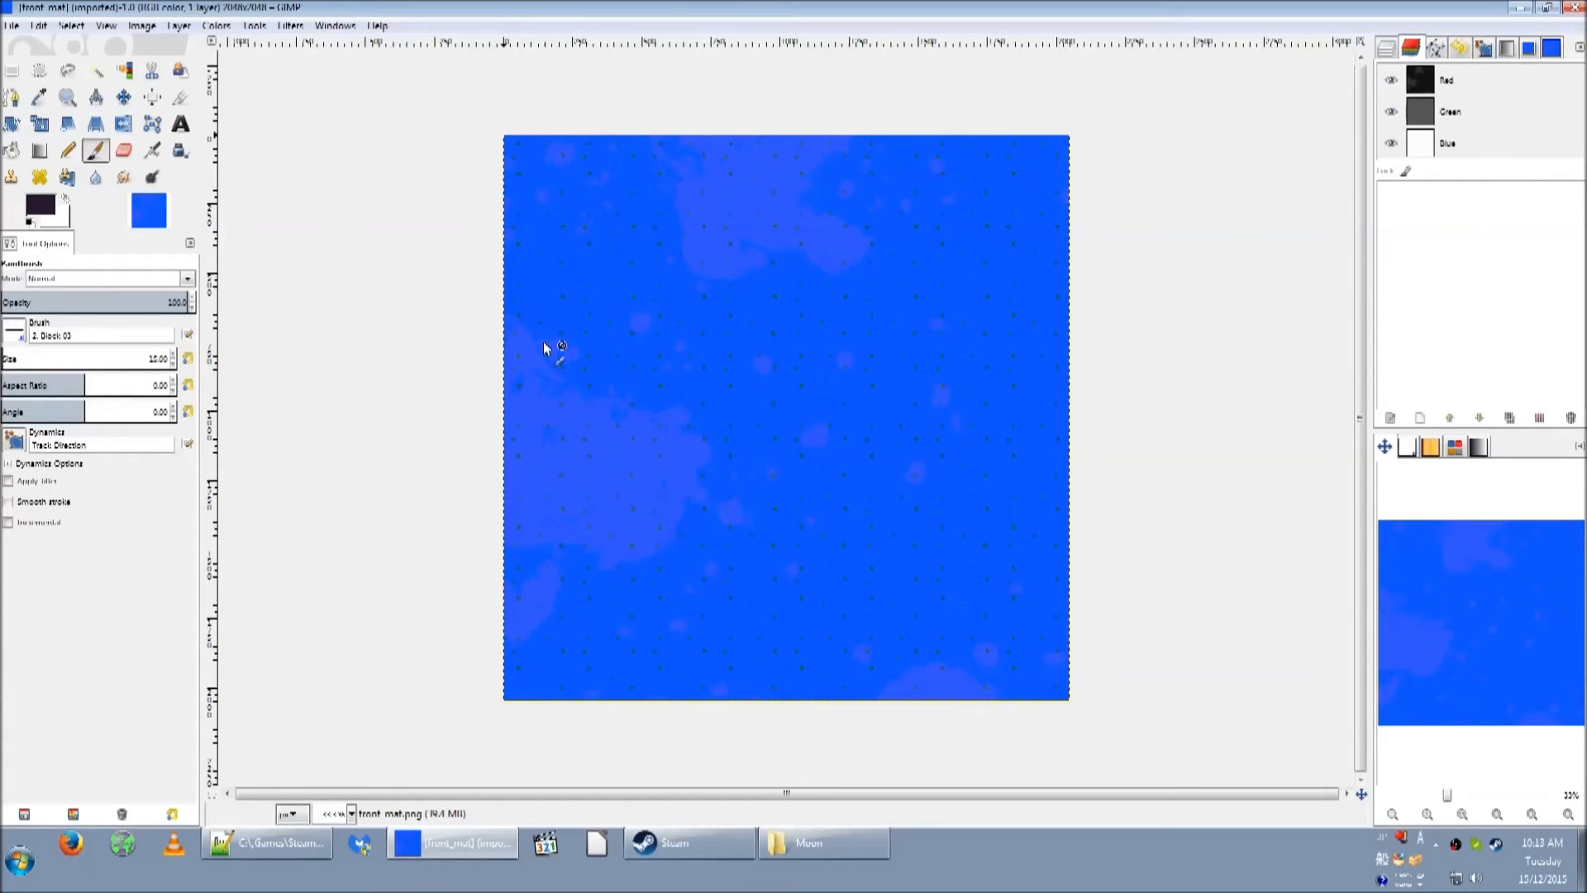
In GIMP, choose the Pencil tool and isolate the Red channel of front_mat.png by hiding and deselecting Green and Blue
key(n)
mouse_move(635, 392)
mouse_down()
mouse_move(804, 457)
mouse_move(620, 474)
mouse_move(567, 438)
mouse_up()
scroll(549, 425, up, 2)
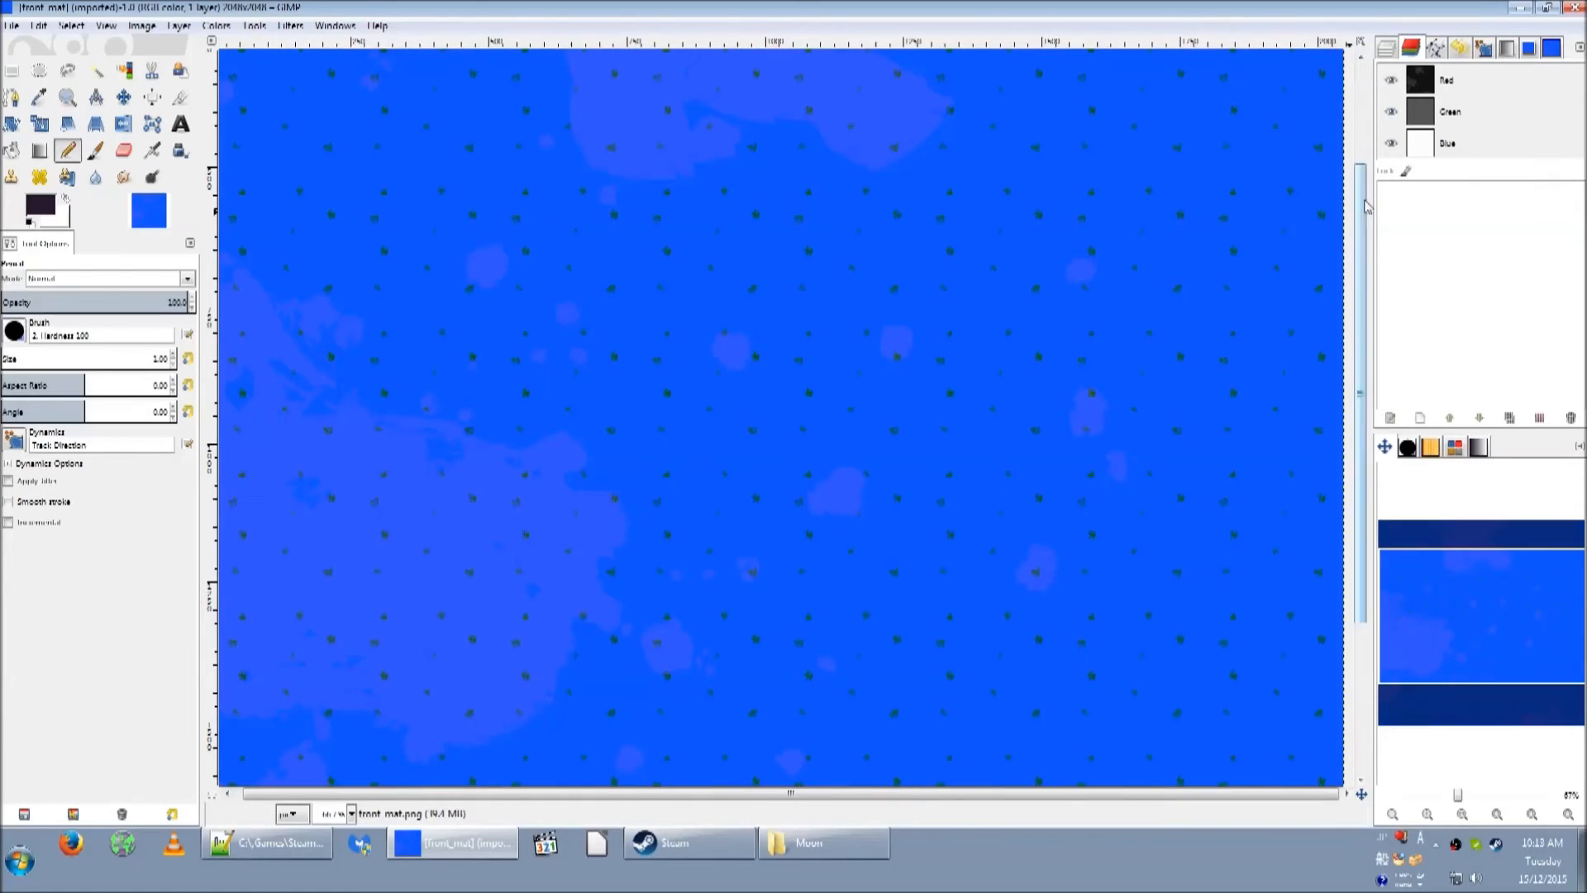
click(1391, 113)
click(1390, 143)
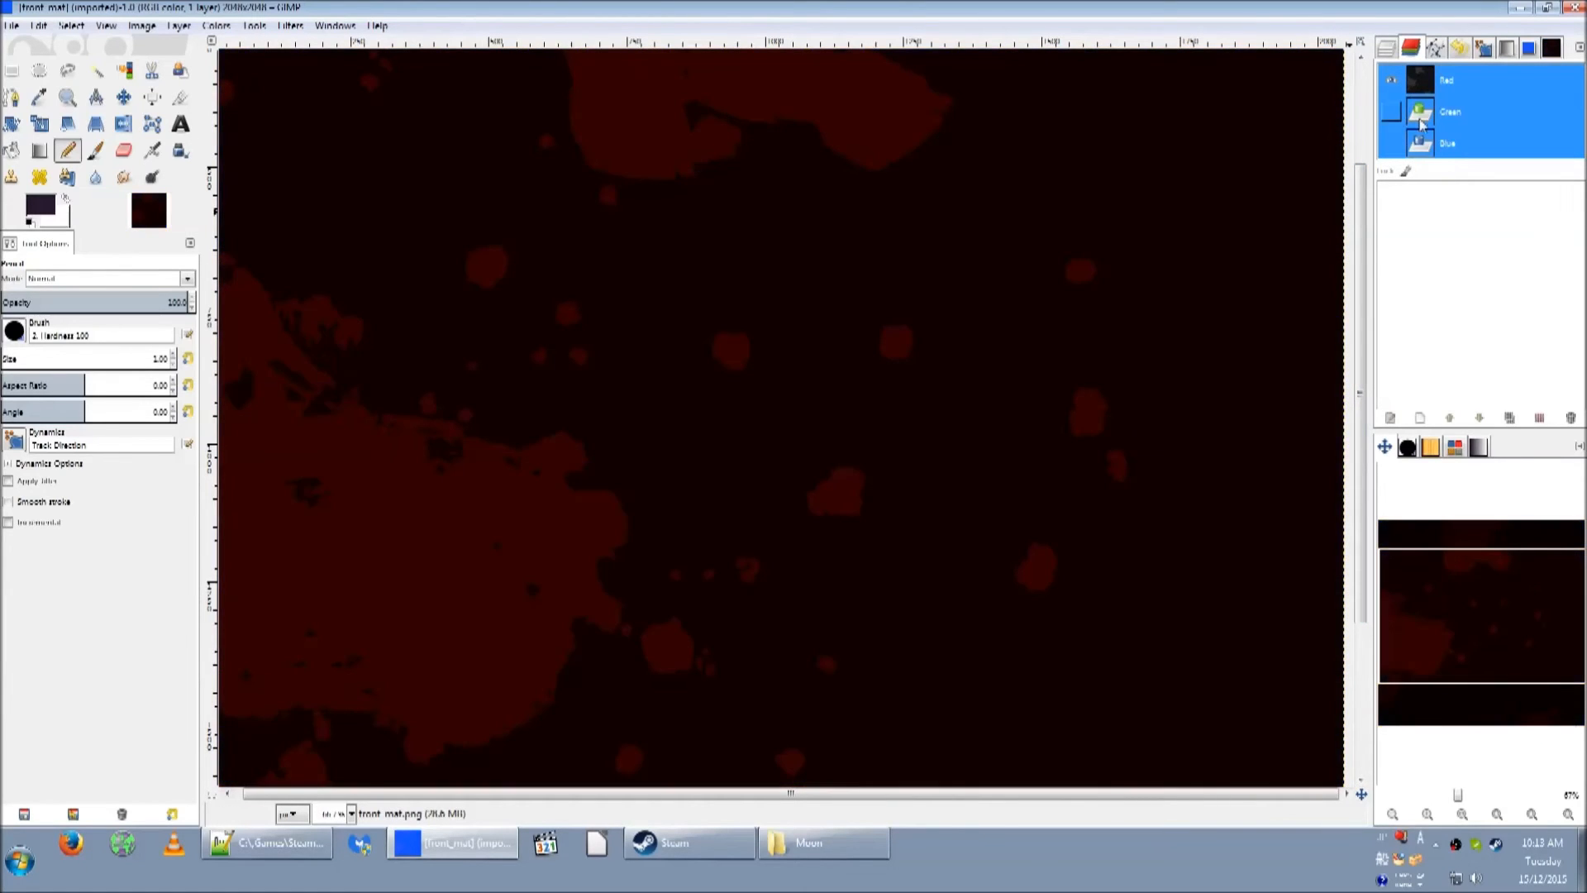
click(1420, 116)
click(1420, 144)
drag(552, 426, 920, 270)
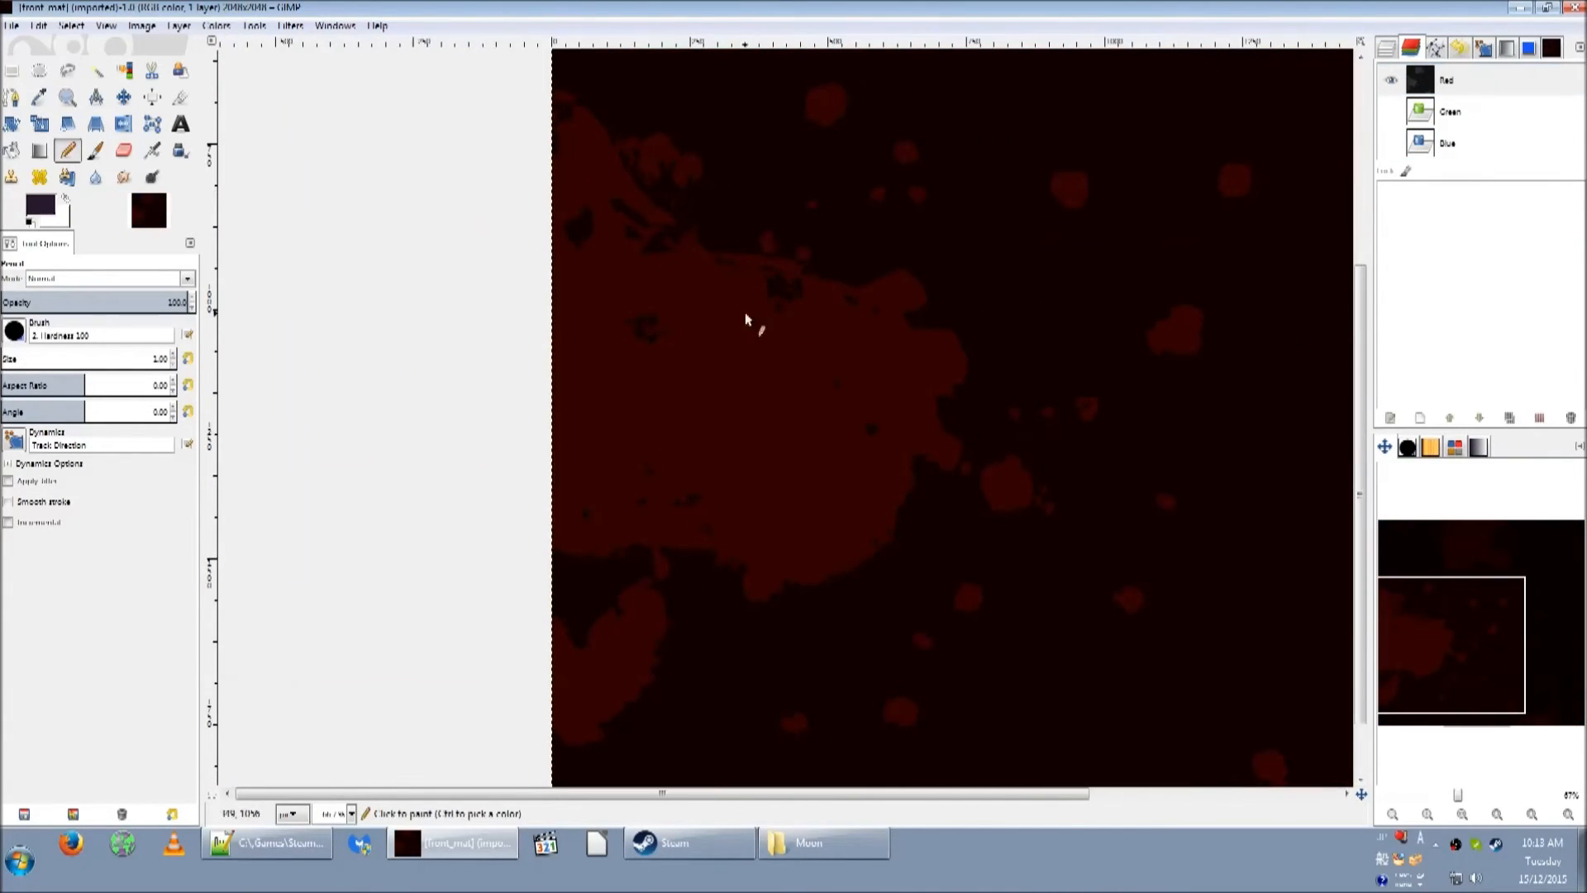
scroll(740, 325, up, 1)
scroll(270, 478, up, 1)
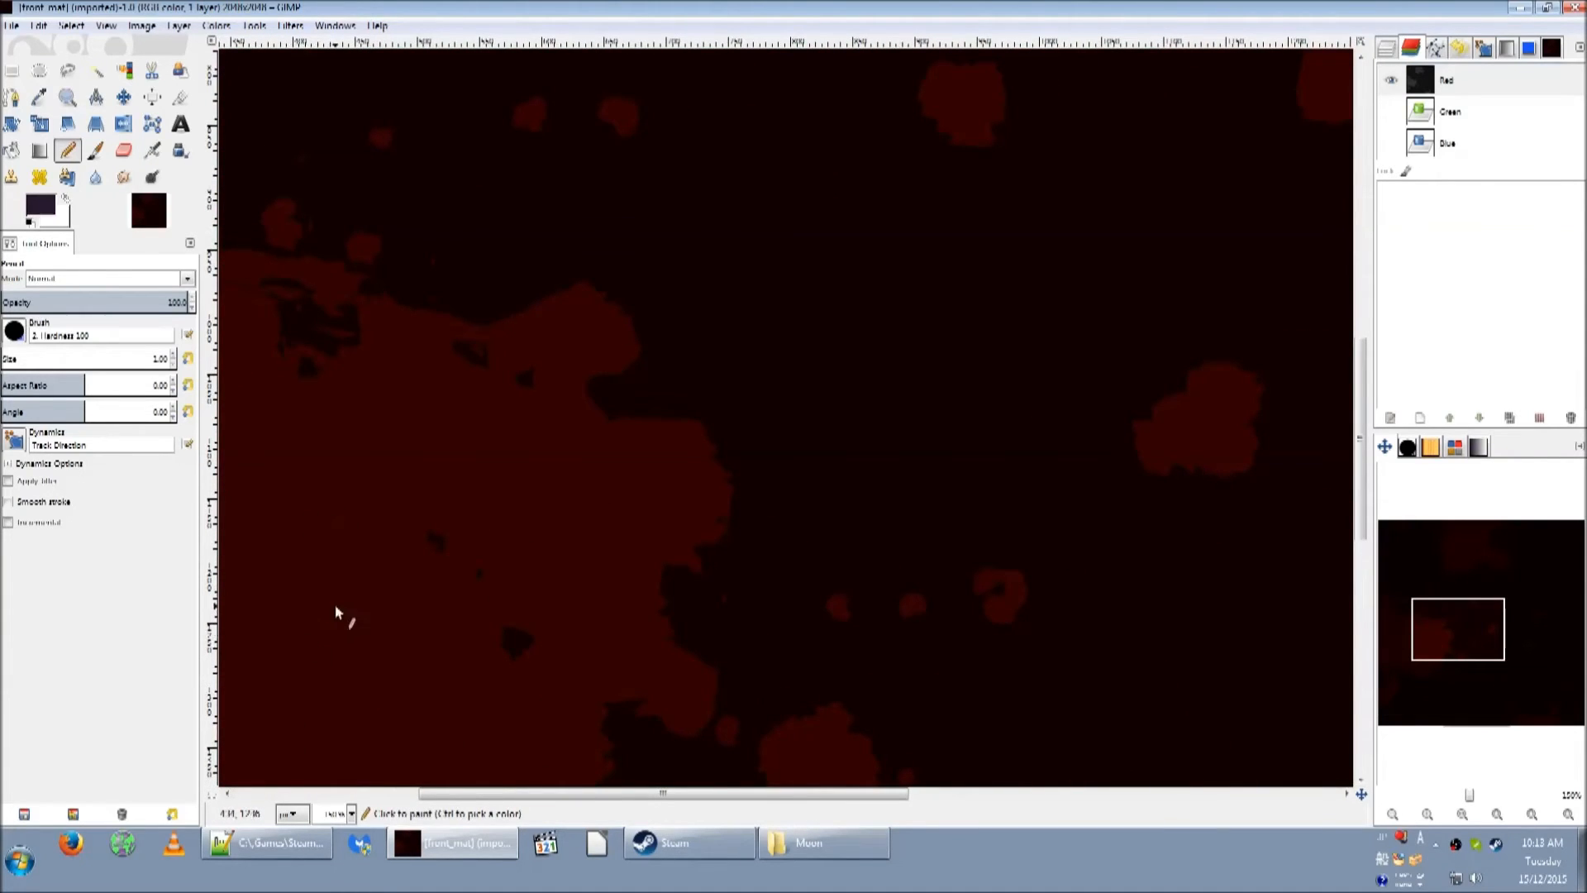
Switch to Notepad++ and add an empty pair of MaterialGroup opening and closing tags directly above the "Other features" group
click(306, 851)
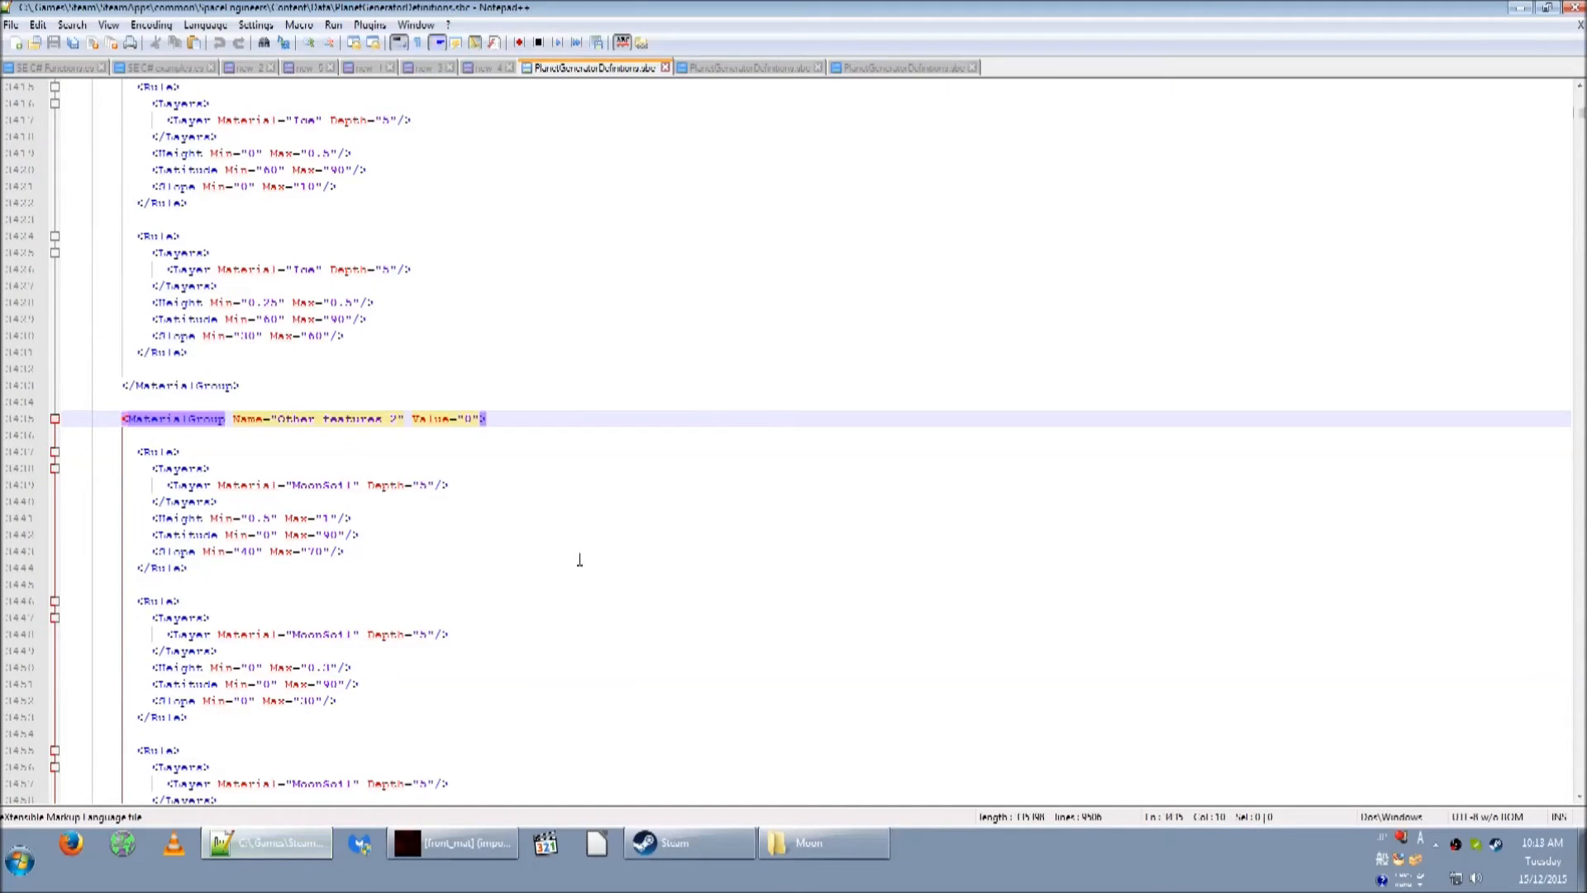
scroll(214, 436, down, 2)
scroll(143, 338, up, 9)
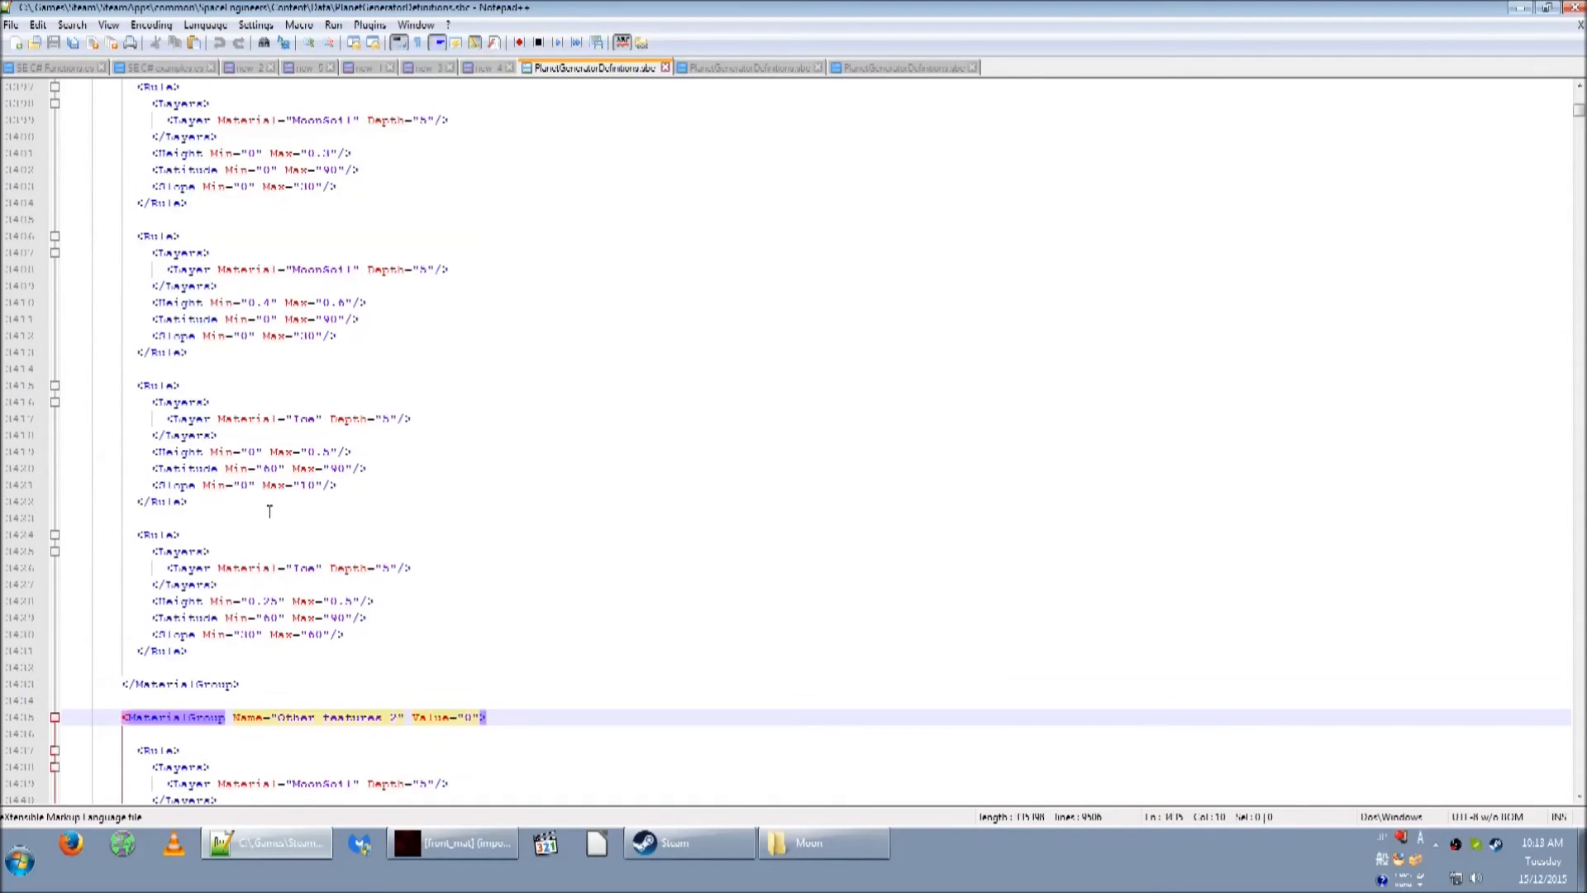
scroll(269, 731, up, 10)
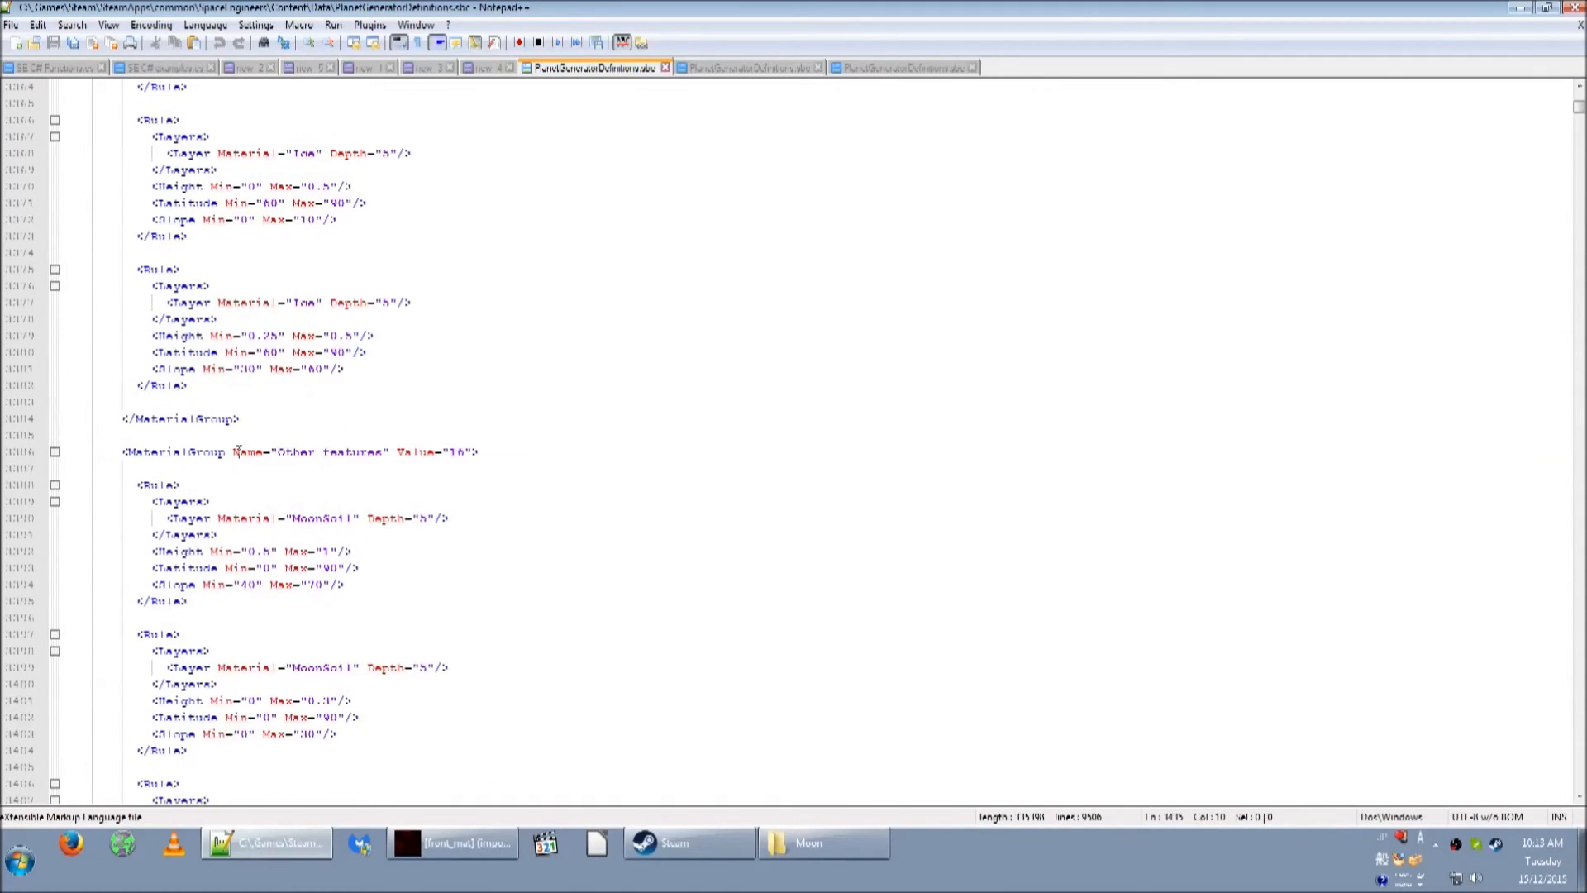
drag(265, 419, 265, 405)
key(ctrl+c)
click(242, 436)
key(ctrl+v)
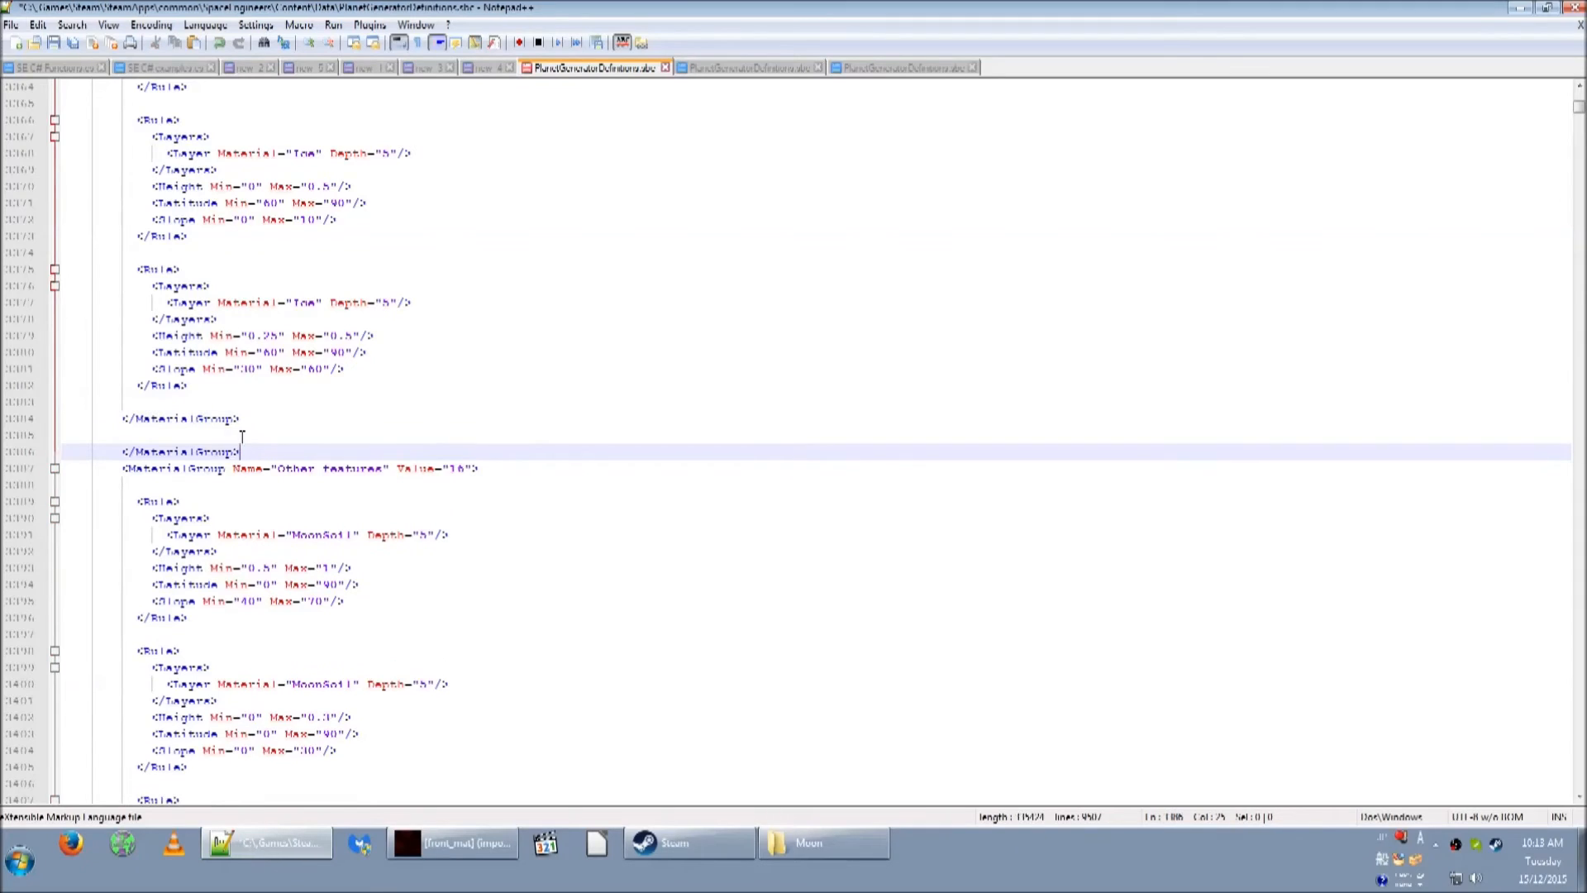
click(151, 437)
key(ctrl+v)
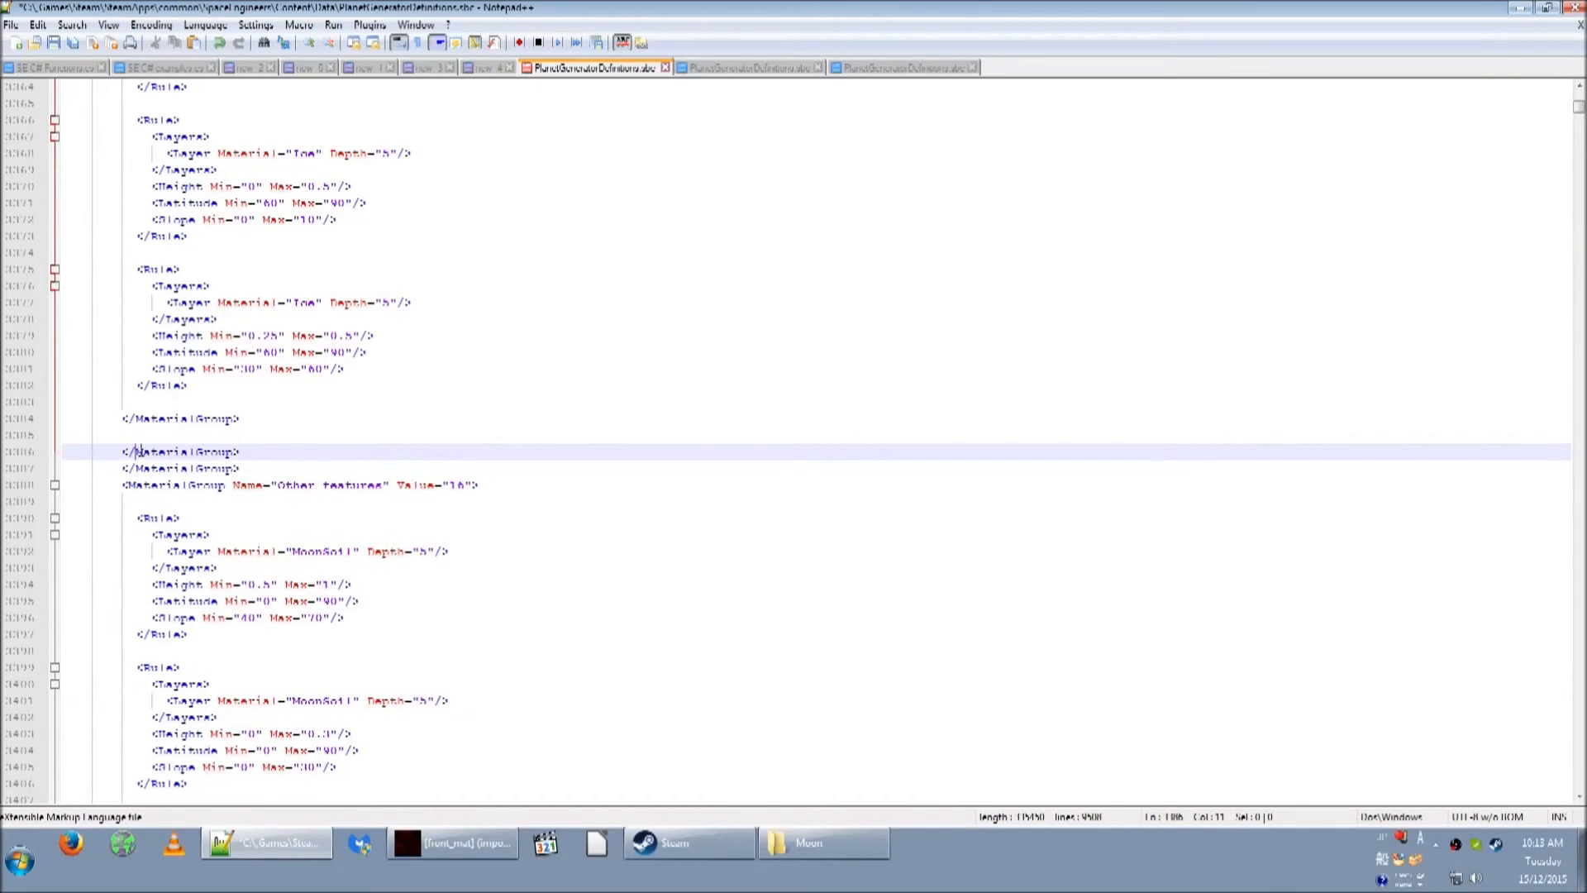
key(BackSpace)
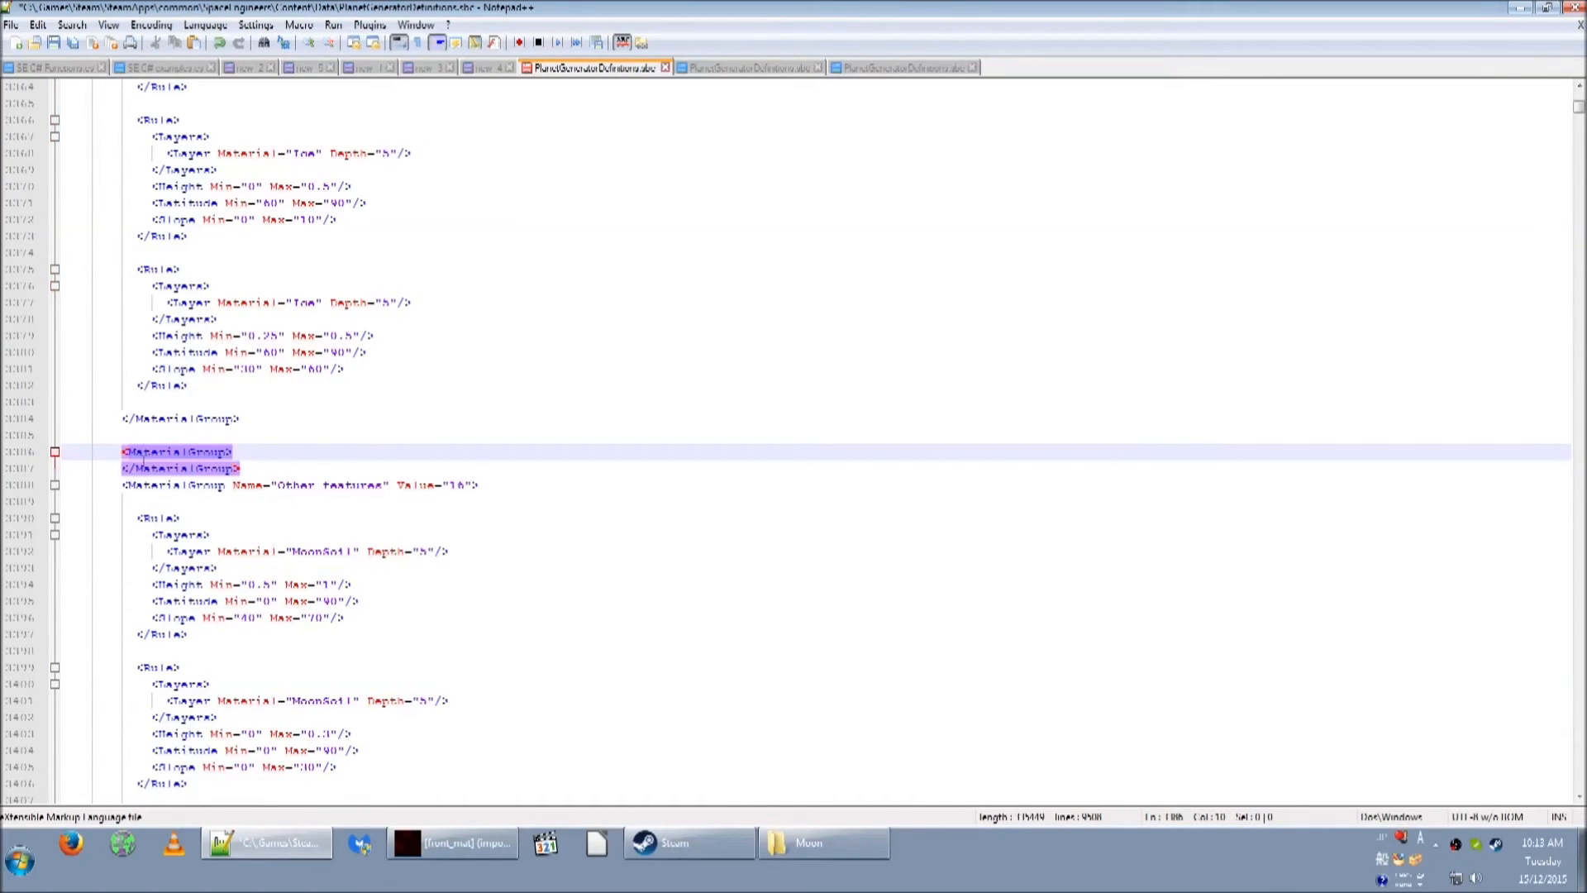
Copy the first MoonSoil rule of "Other features" above the new MaterialGroup tags and add a blank line between those tags
click(163, 446)
click(128, 468)
key(Up)
key(End)
key(Return)
drag(196, 648, 4, 521)
click(216, 438)
key(ctrl+v)
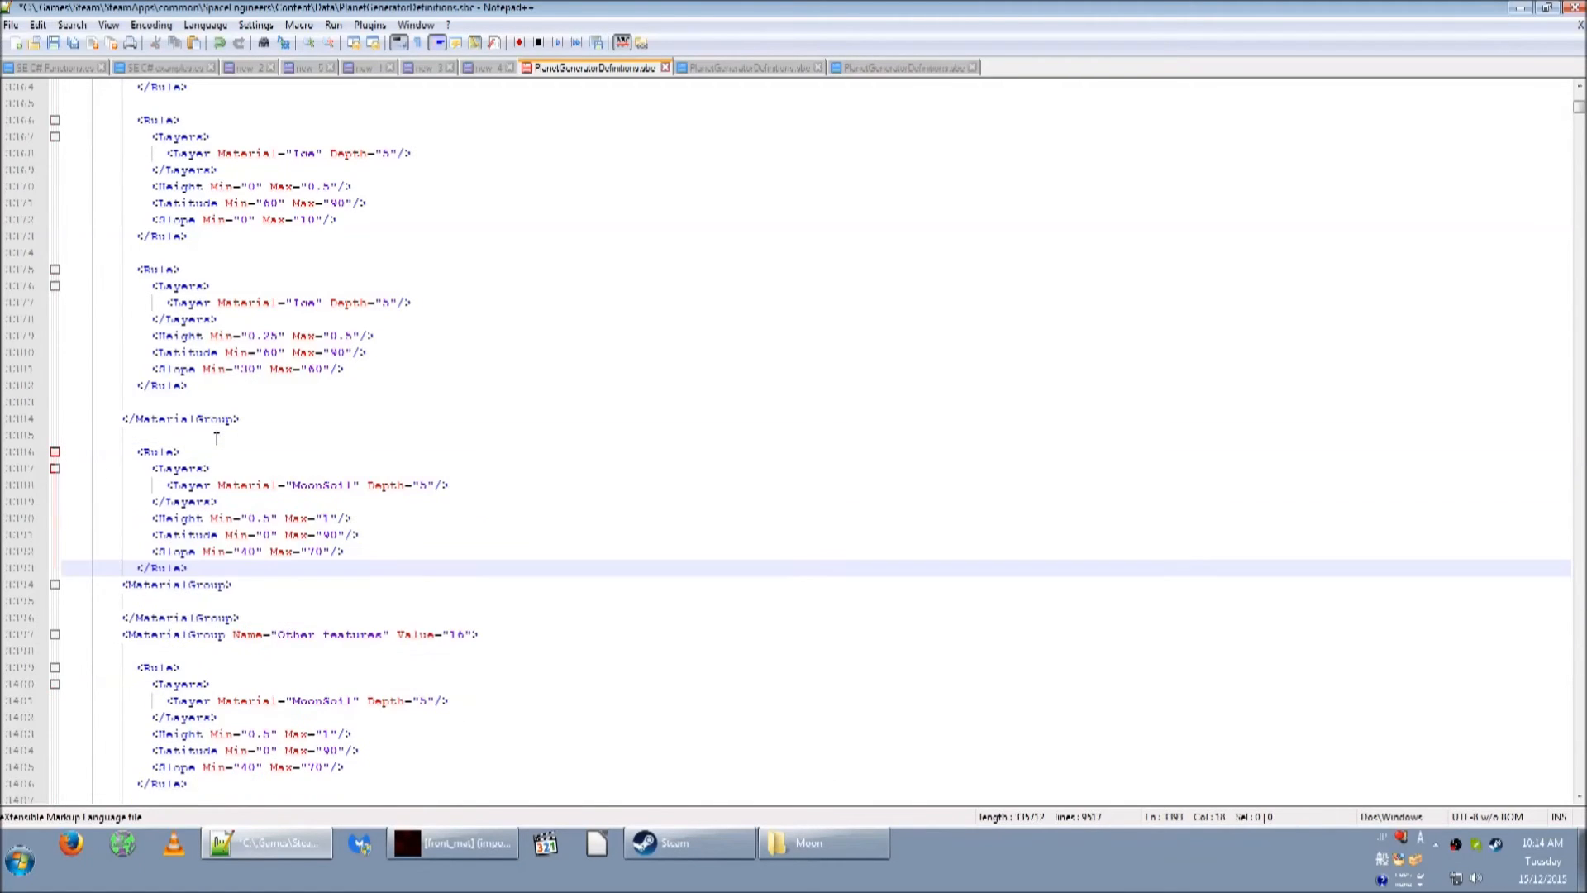
Copy the "Other features" MaterialGroup opening tag to the line above the pasted MoonSoil rule
drag(511, 640, 517, 616)
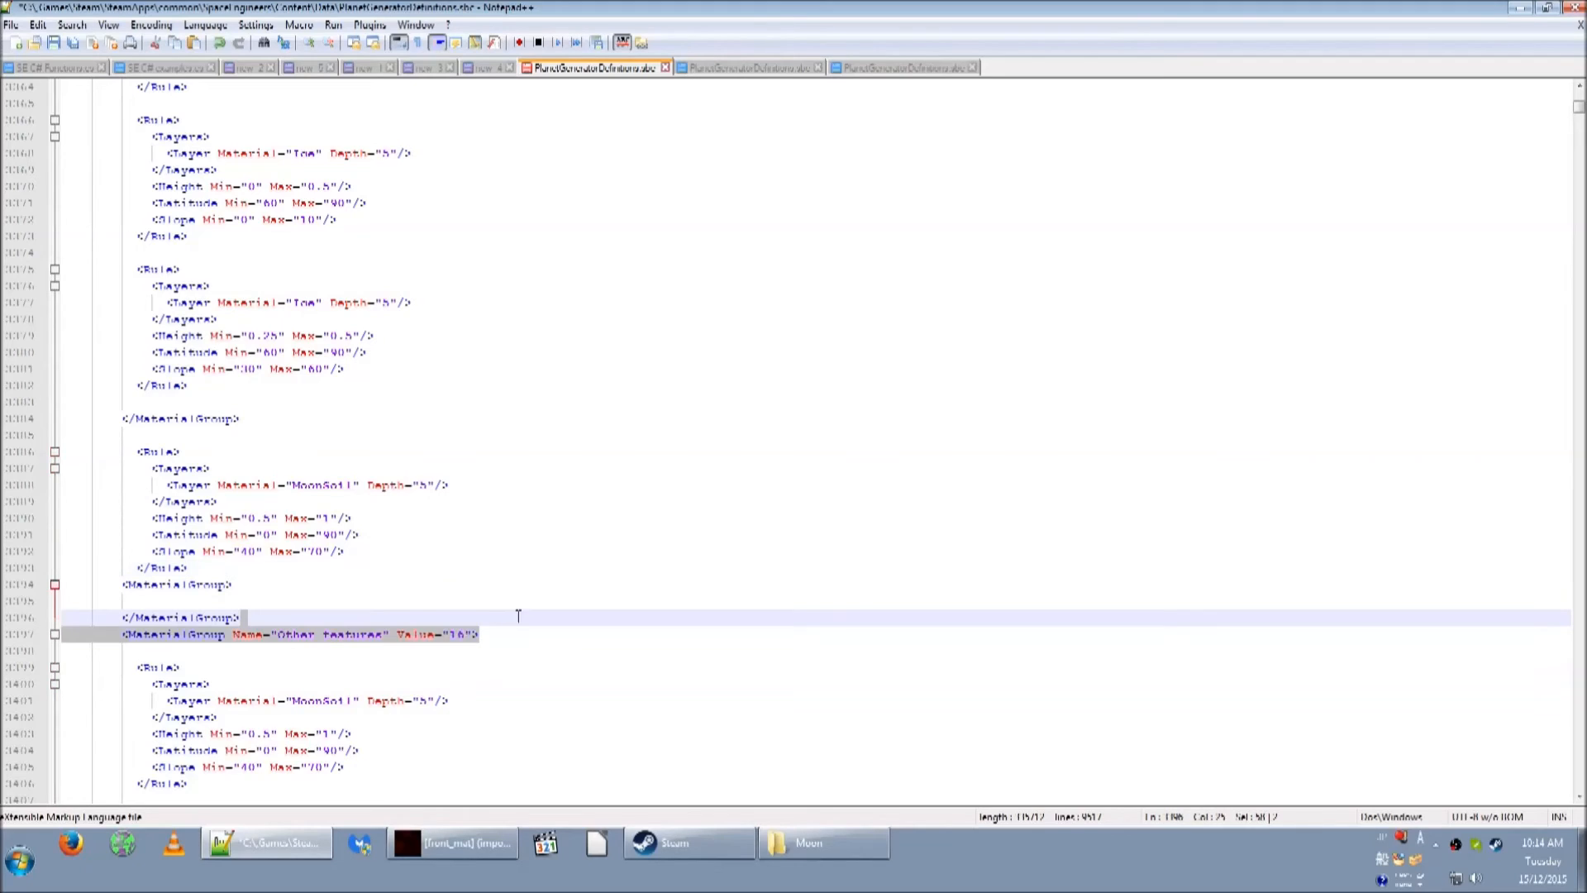
click(284, 420)
key(ctrl+v)
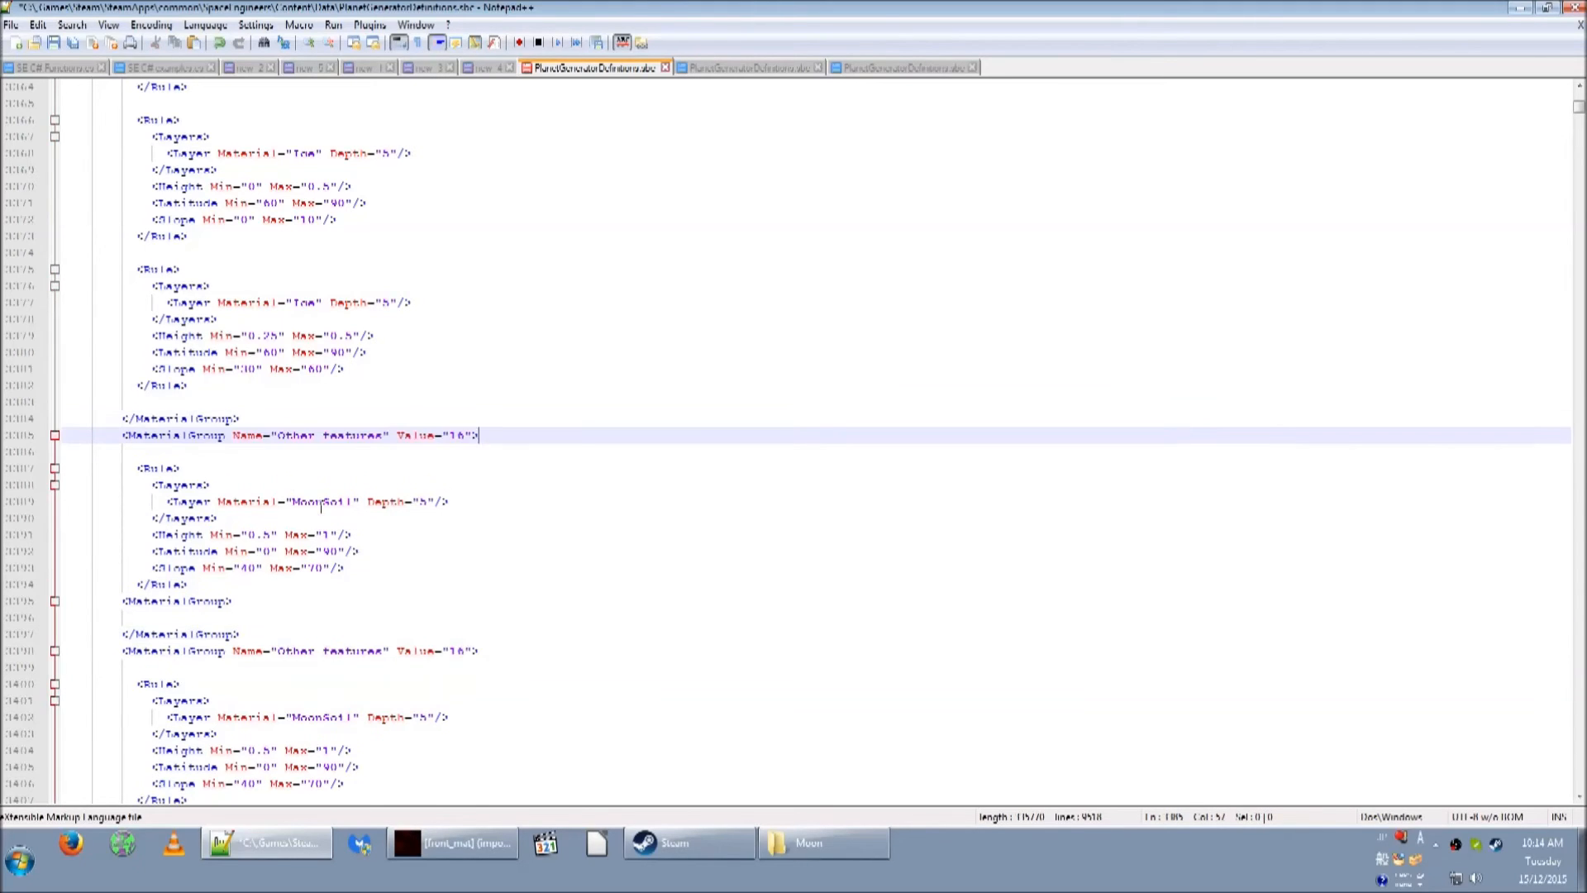
scroll(229, 659, down, 3)
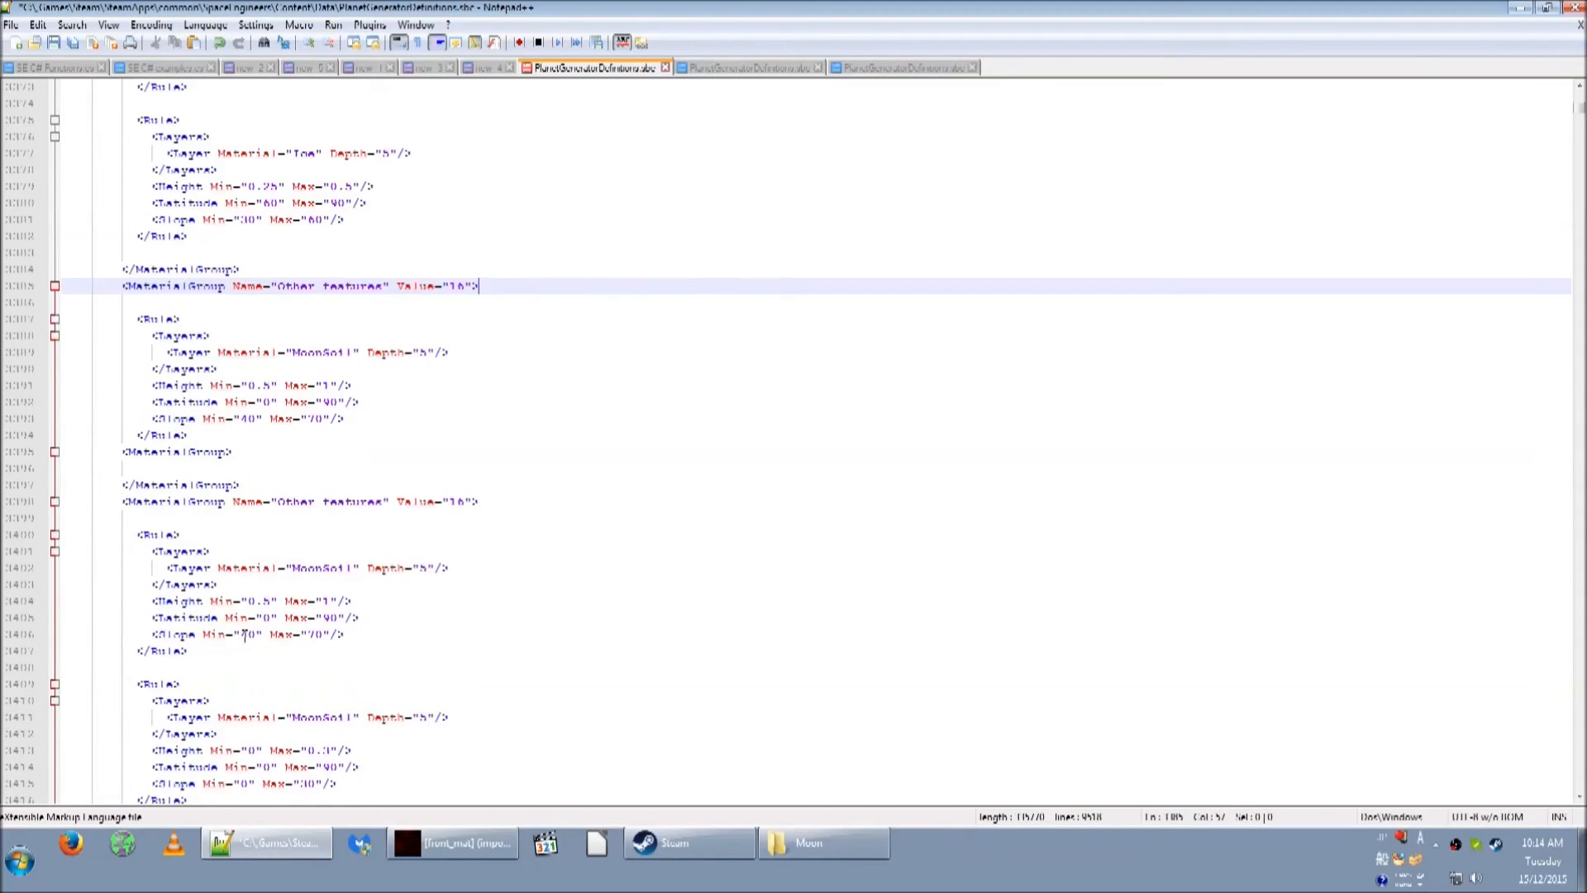
scroll(226, 554, up, 1)
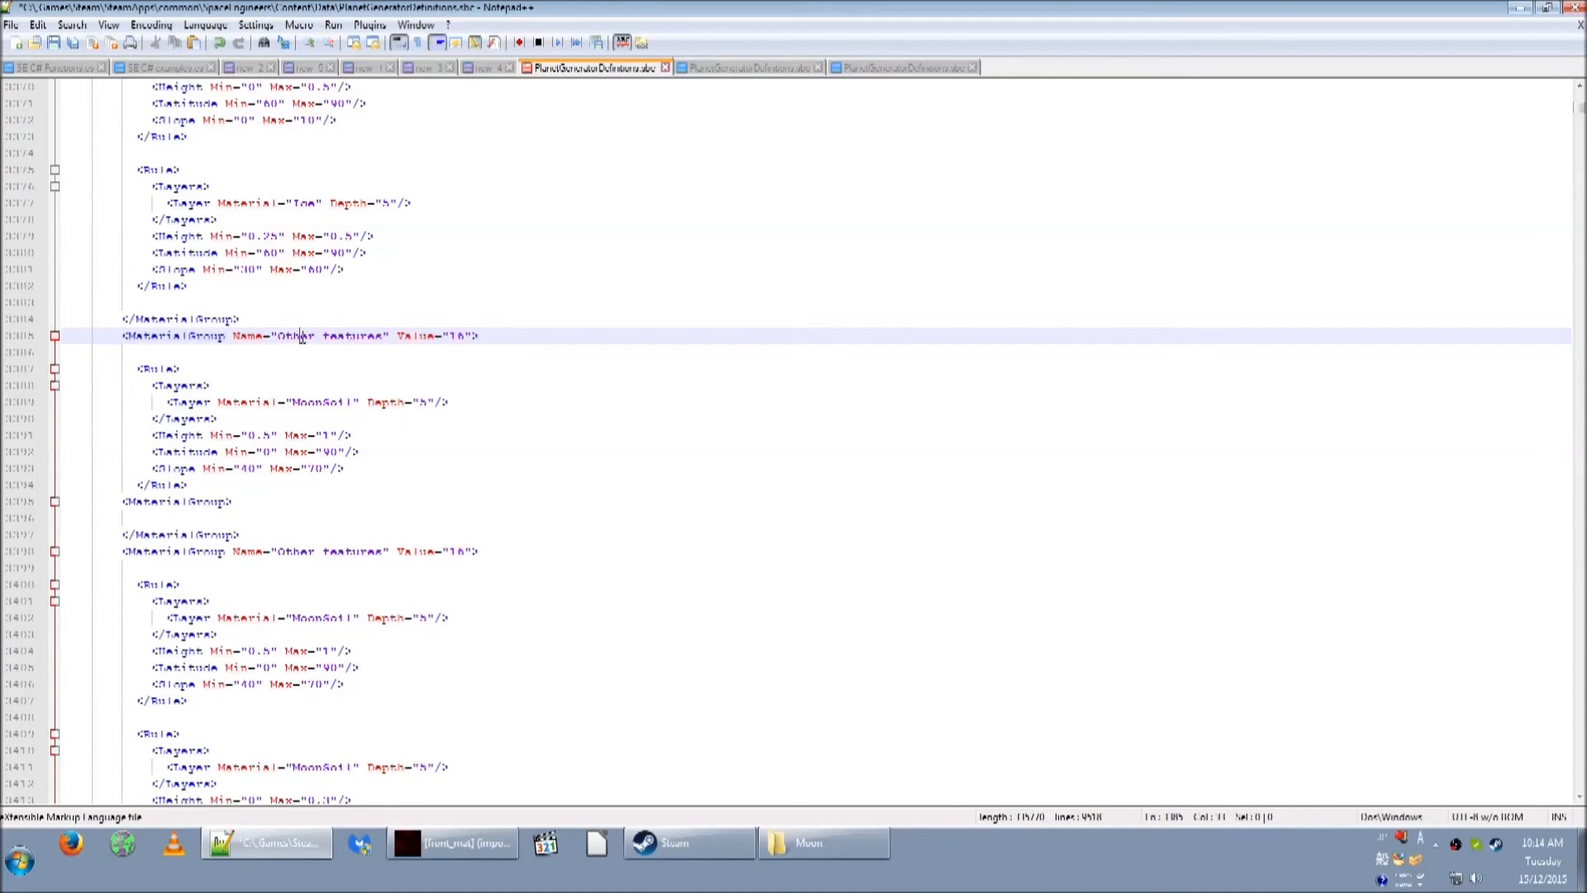
Rename the copied material group "my own group thing" and set its value to 91
drag(277, 337, 382, 337)
text(my own group thing)
drag(481, 337, 484, 353)
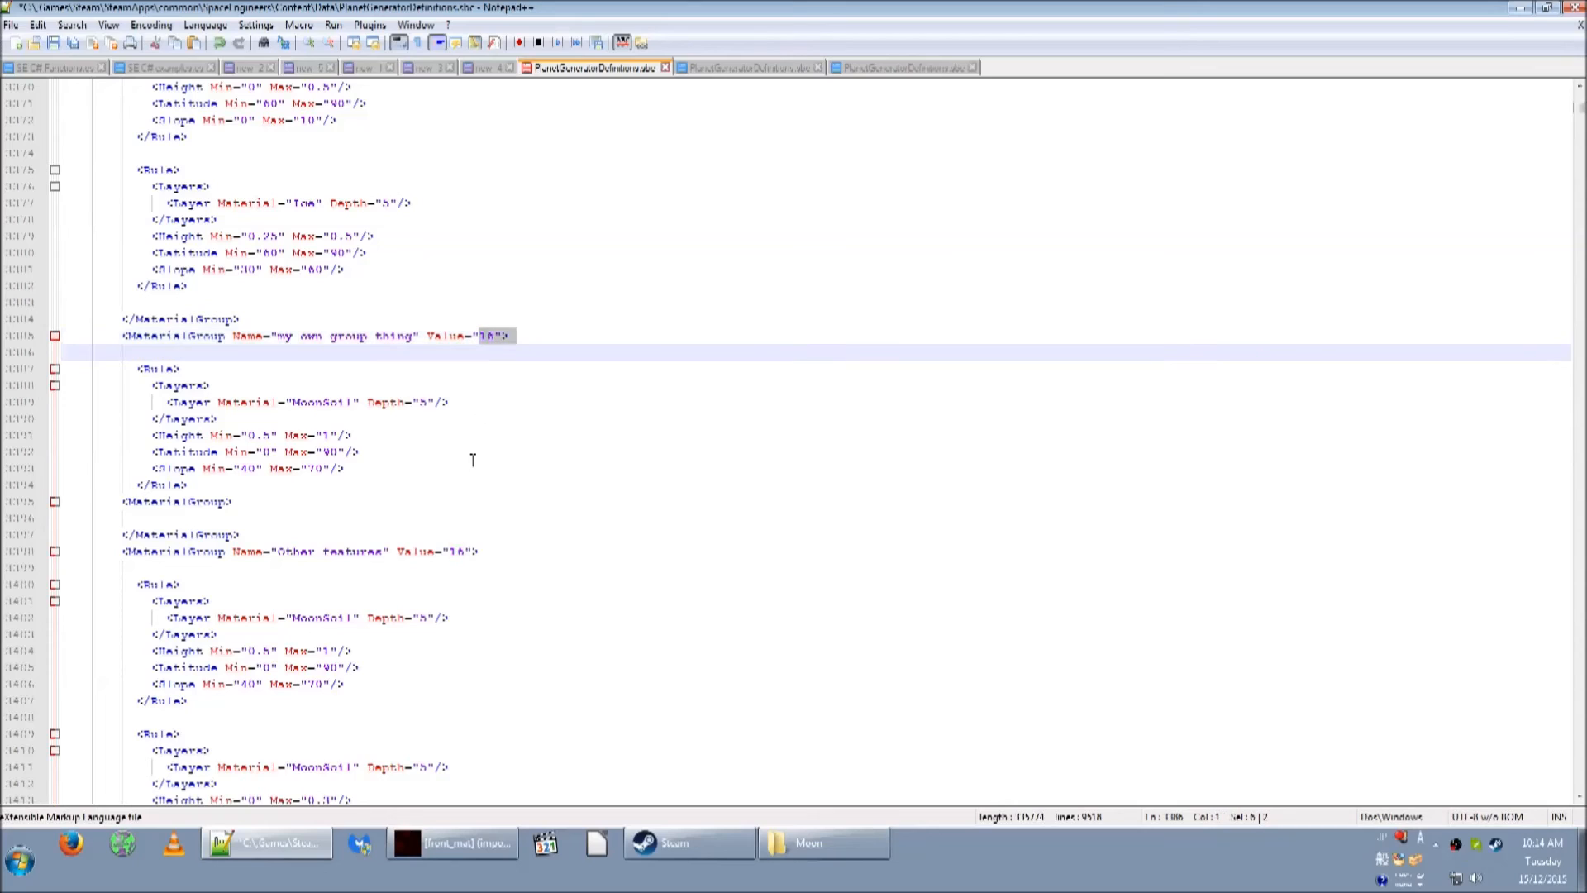
double_click(487, 339)
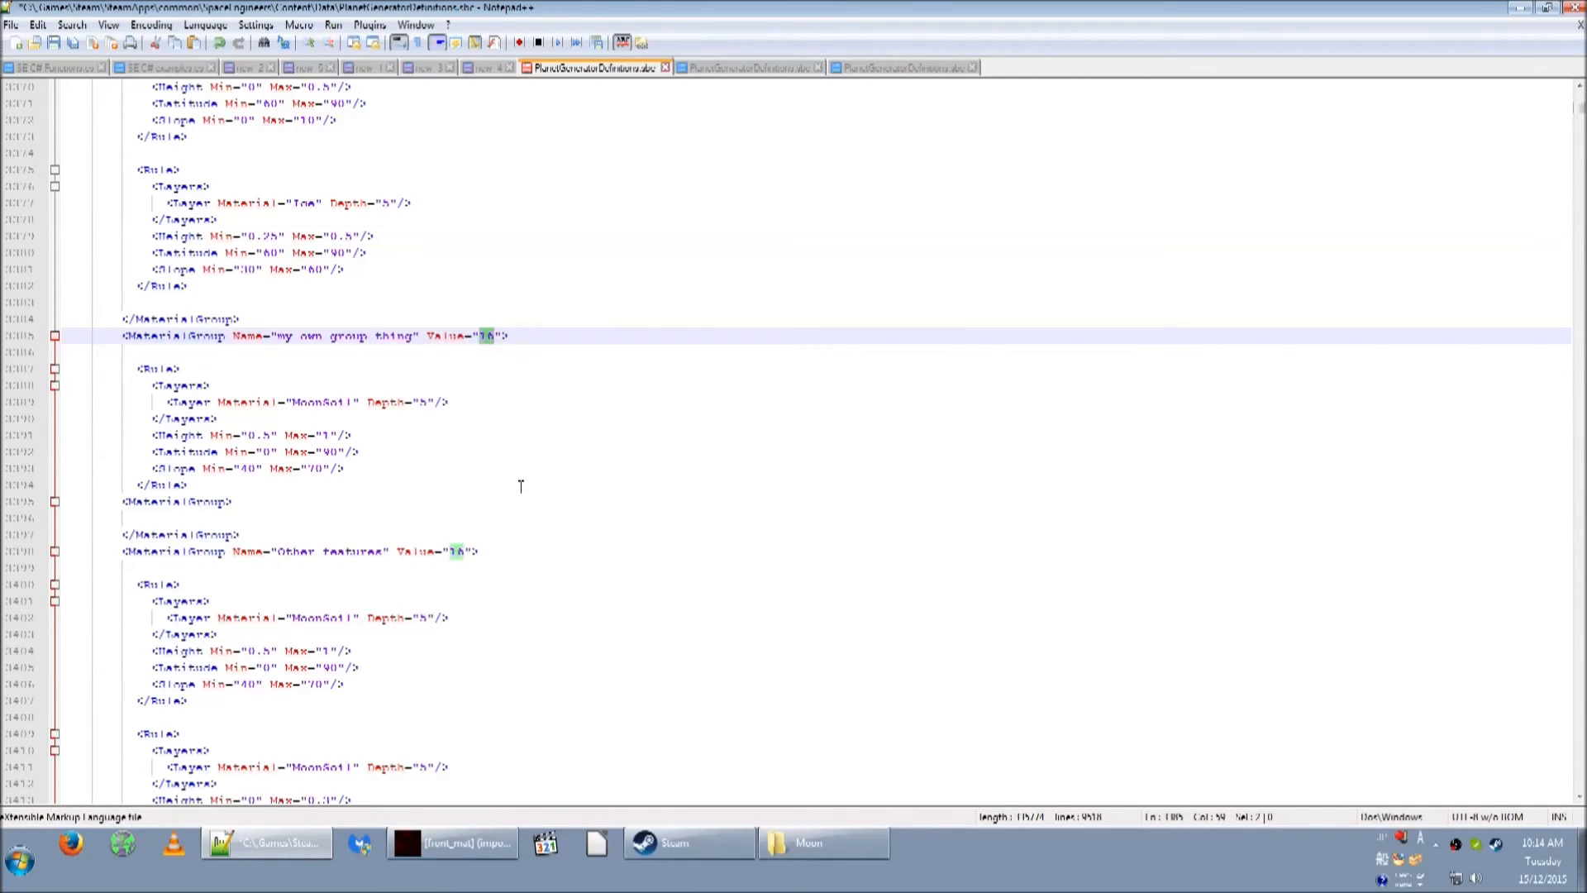
text(91)
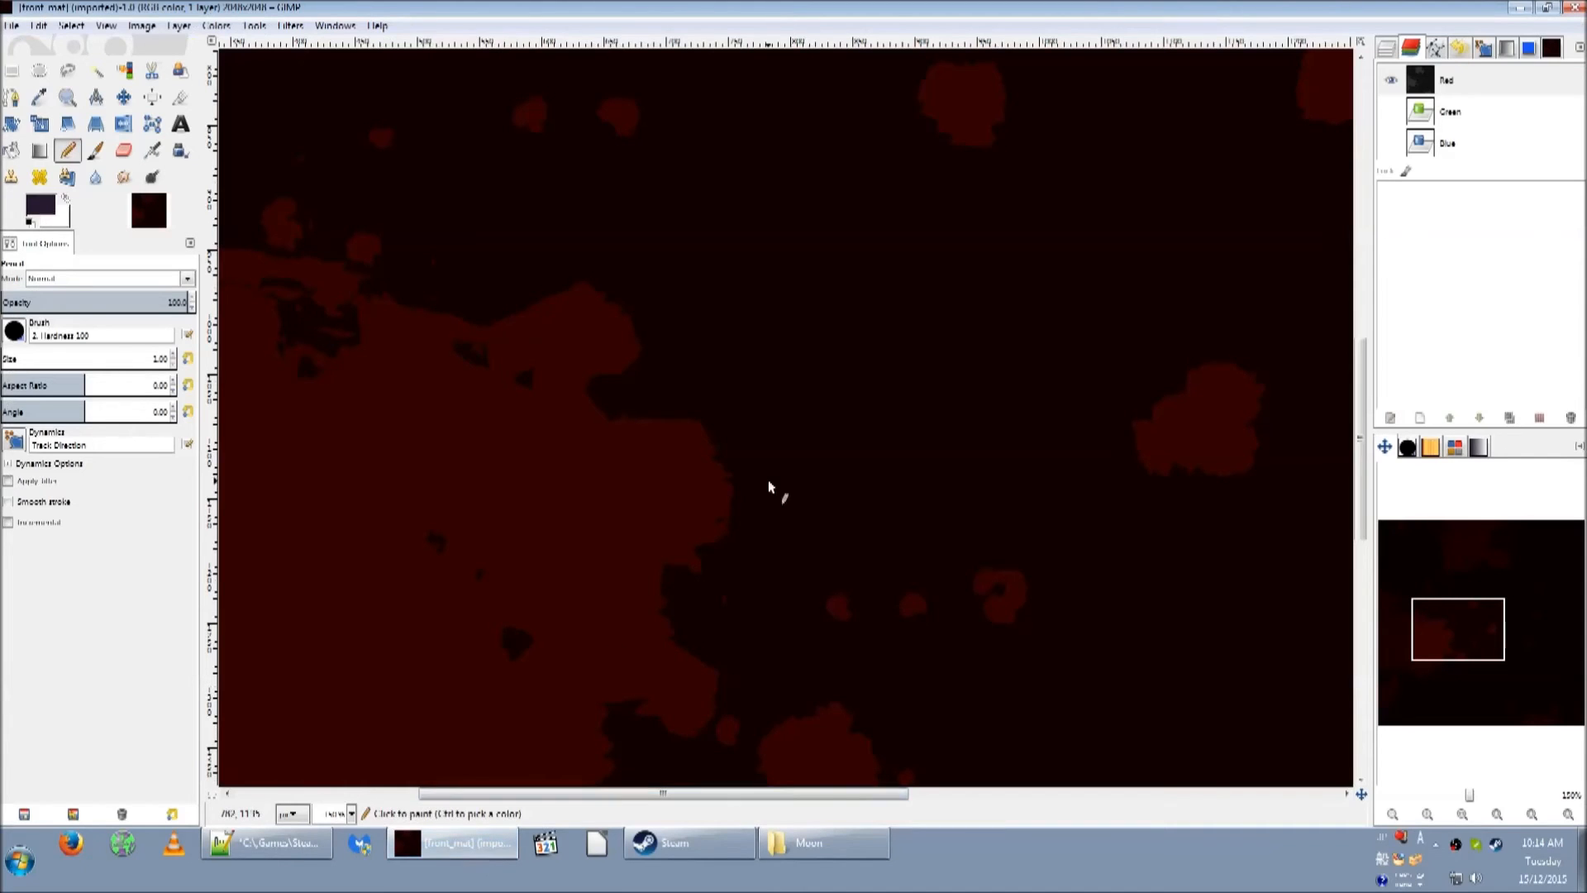
Switch to GIMP, sample the large patch's colour and change the foreground colour's red component to the new group's value
drag(766, 481, 718, 534)
ctrl+click(626, 529)
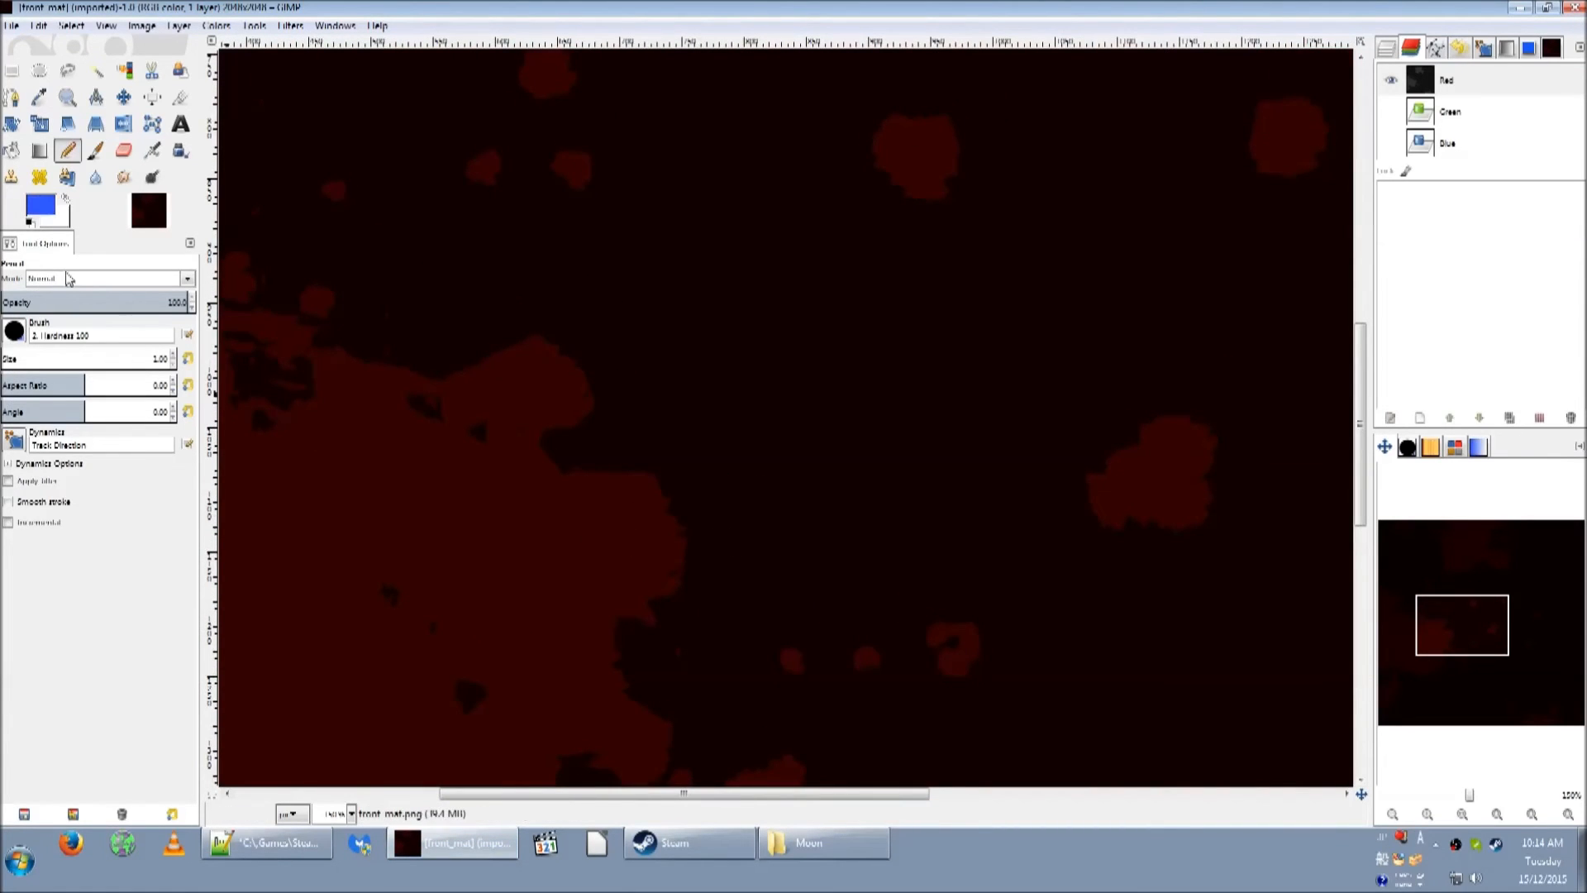
click(41, 205)
double_click(982, 246)
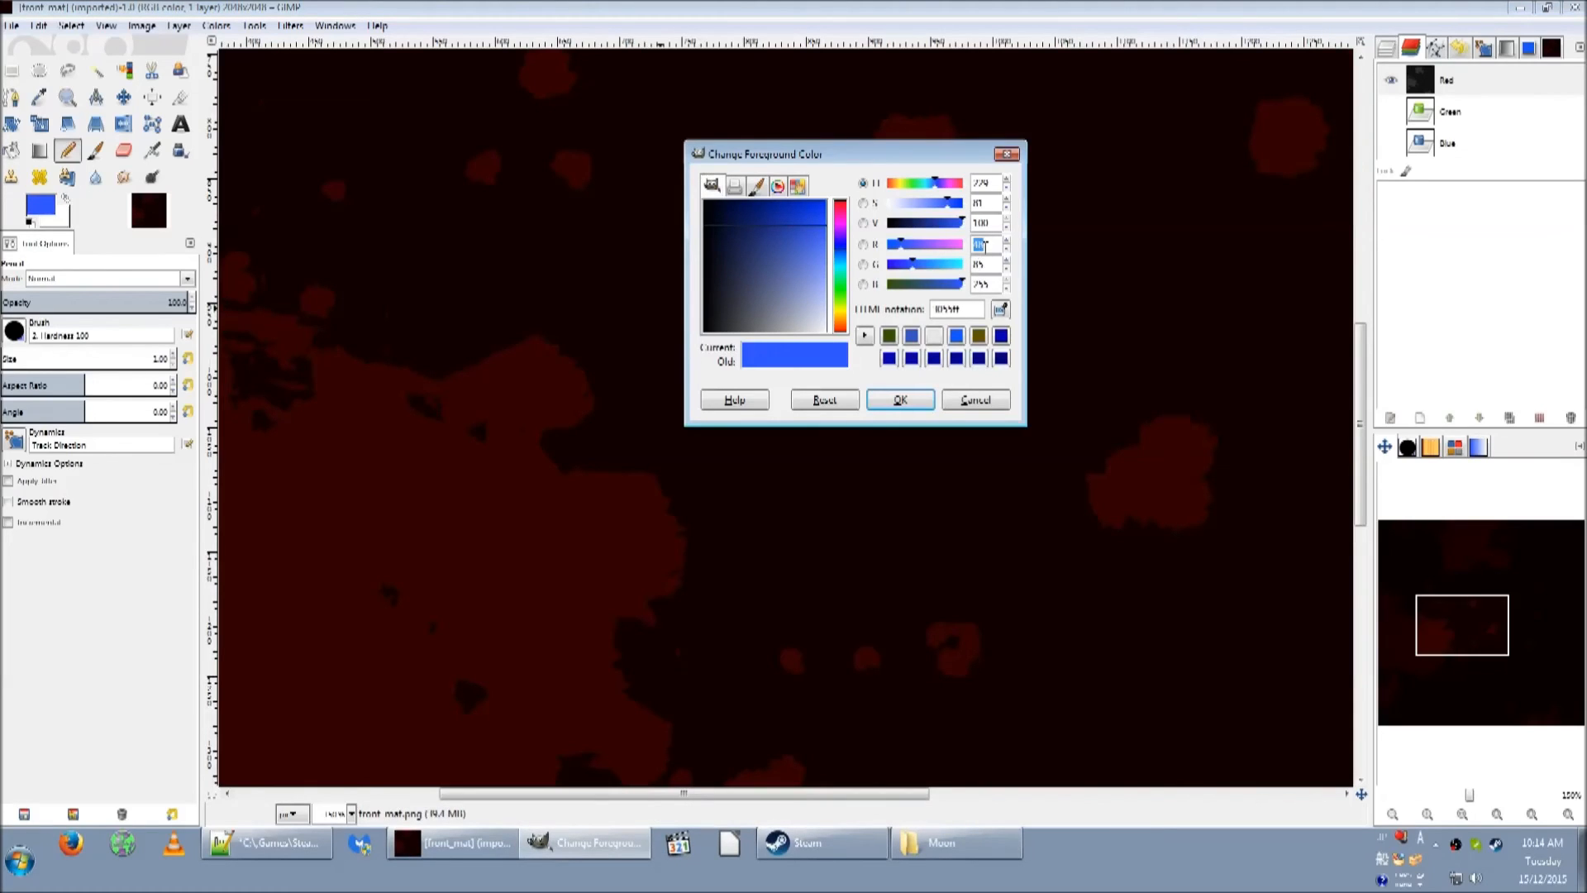
click(903, 404)
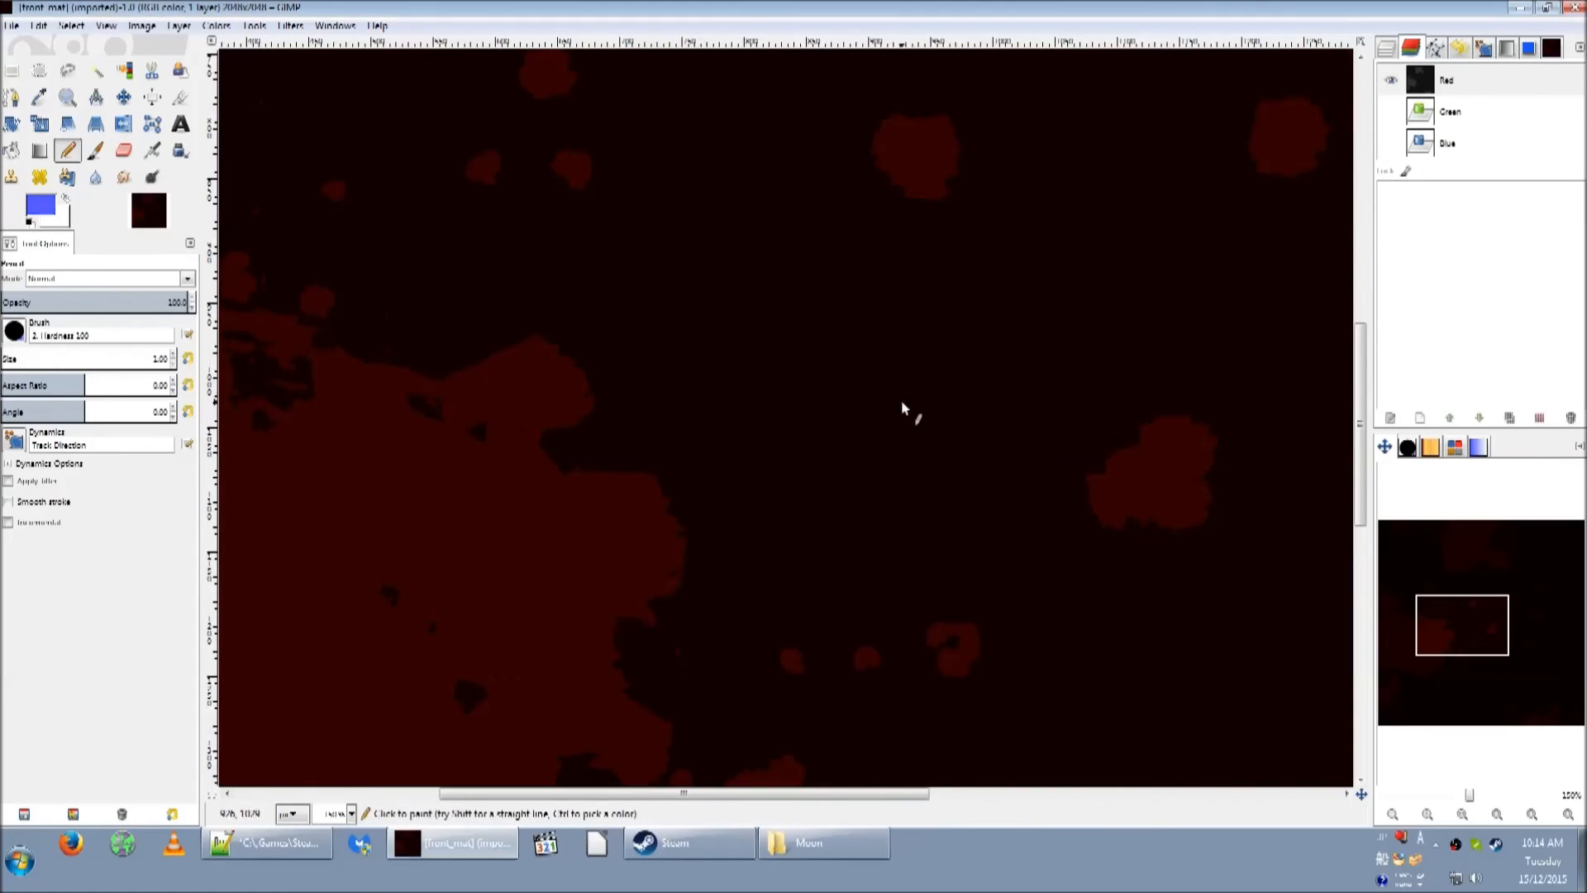
Enlarge the Pencil brush to size 27 and paint a looping stroke on the red channel beside the large patch
key(bracketright)
mouse_move(789, 389)
mouse_down()
mouse_move(546, 634)
mouse_move(612, 627)
mouse_move(860, 471)
mouse_move(950, 569)
mouse_move(1247, 592)
mouse_move(1264, 608)
mouse_up()
scroll(744, 446, down, 2)
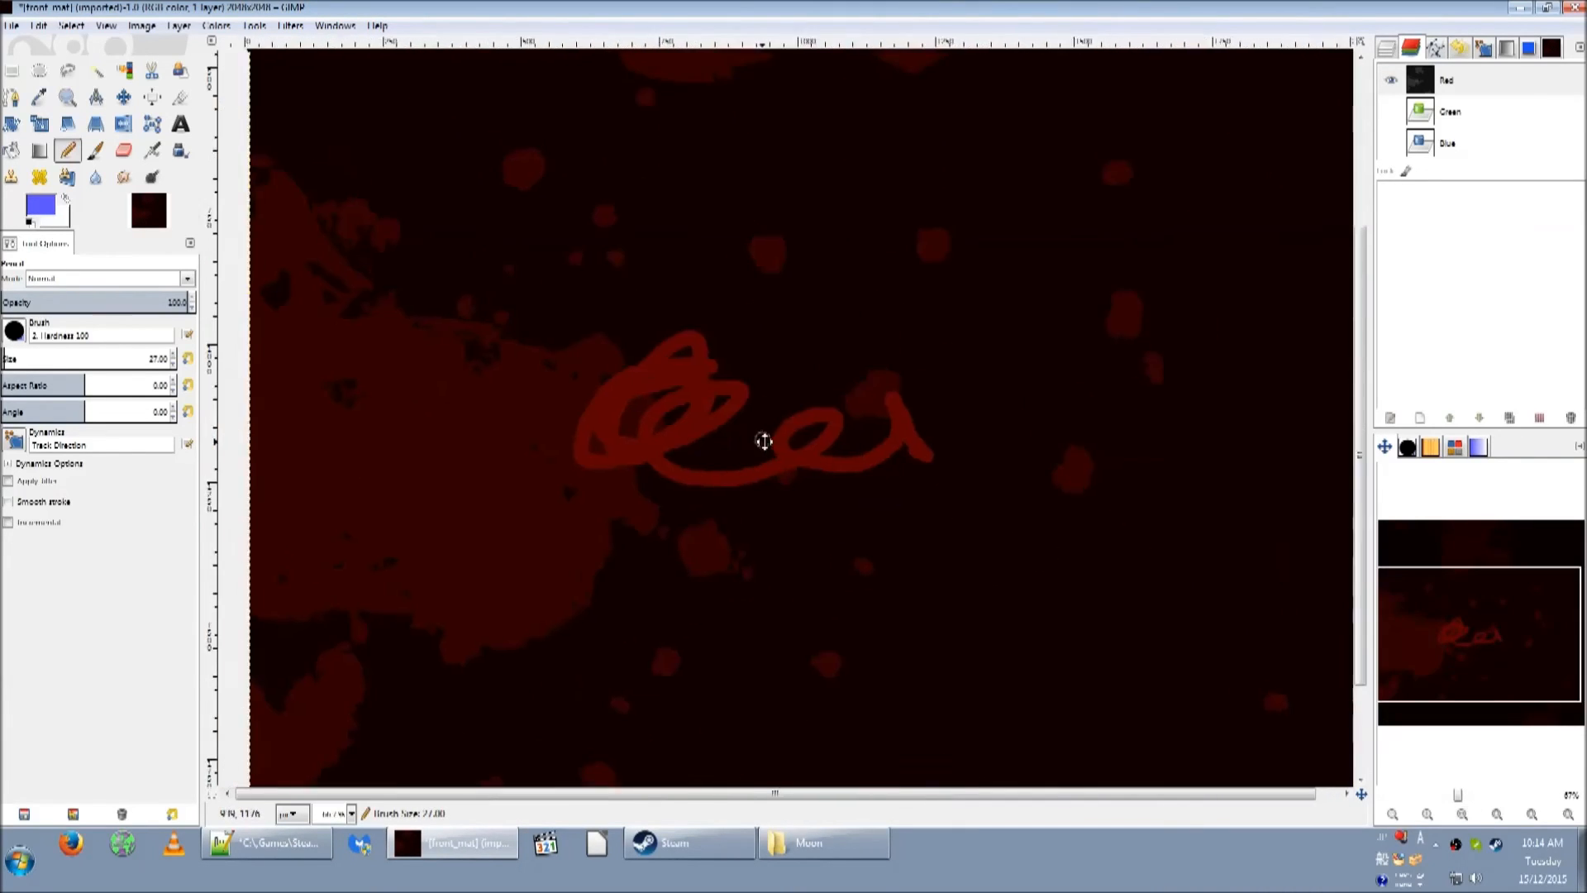
scroll(662, 567, down, 2)
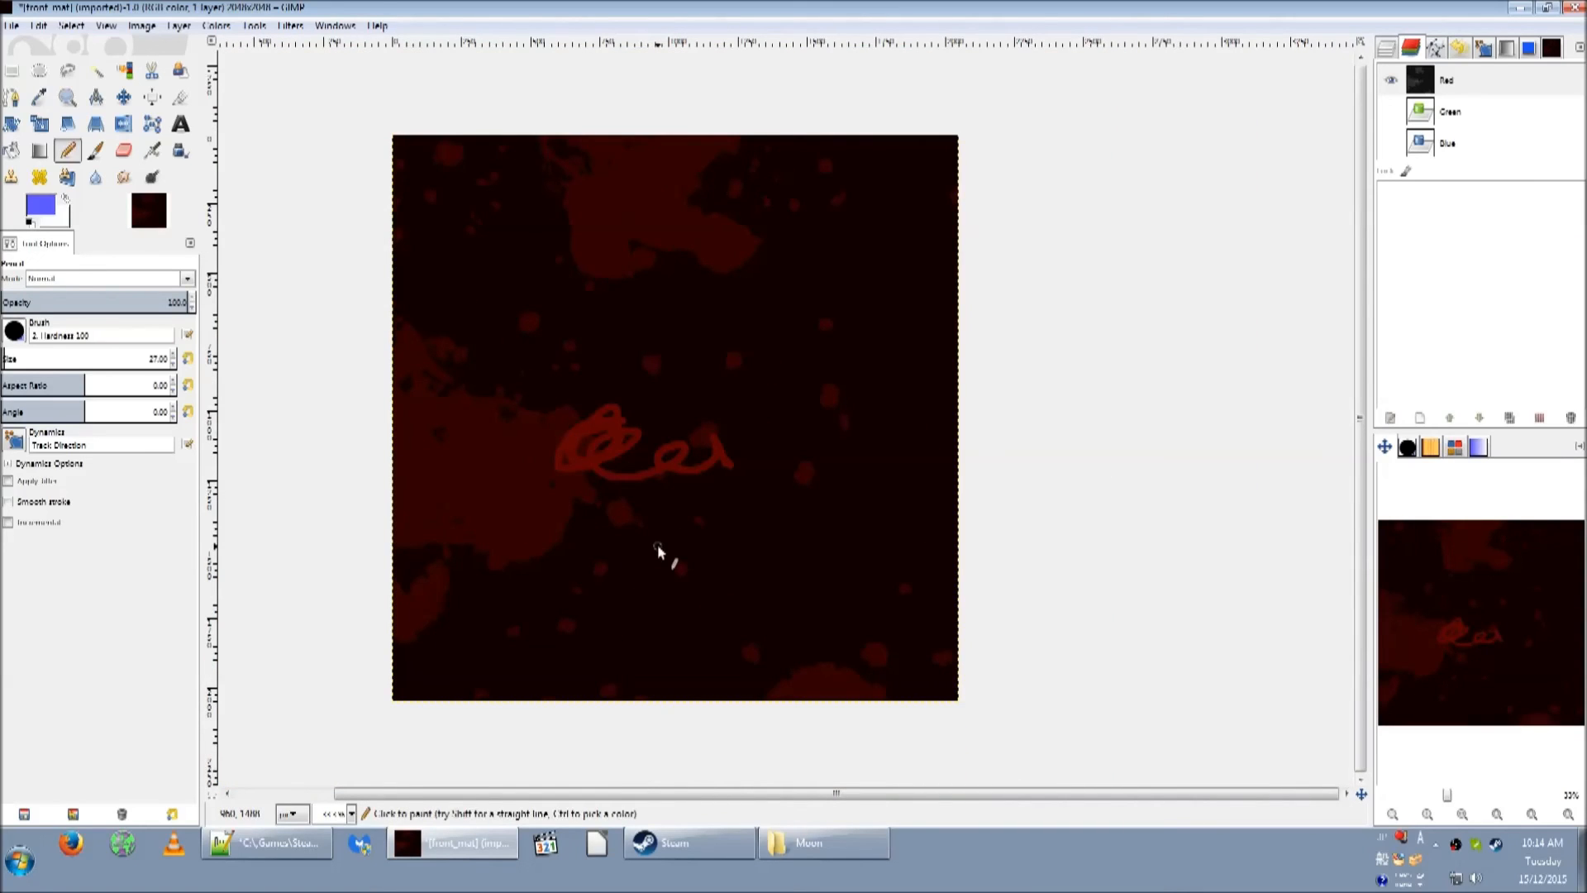
Try a Bucket Fill on the dark background of the red channel, and undo it
key(shift+b)
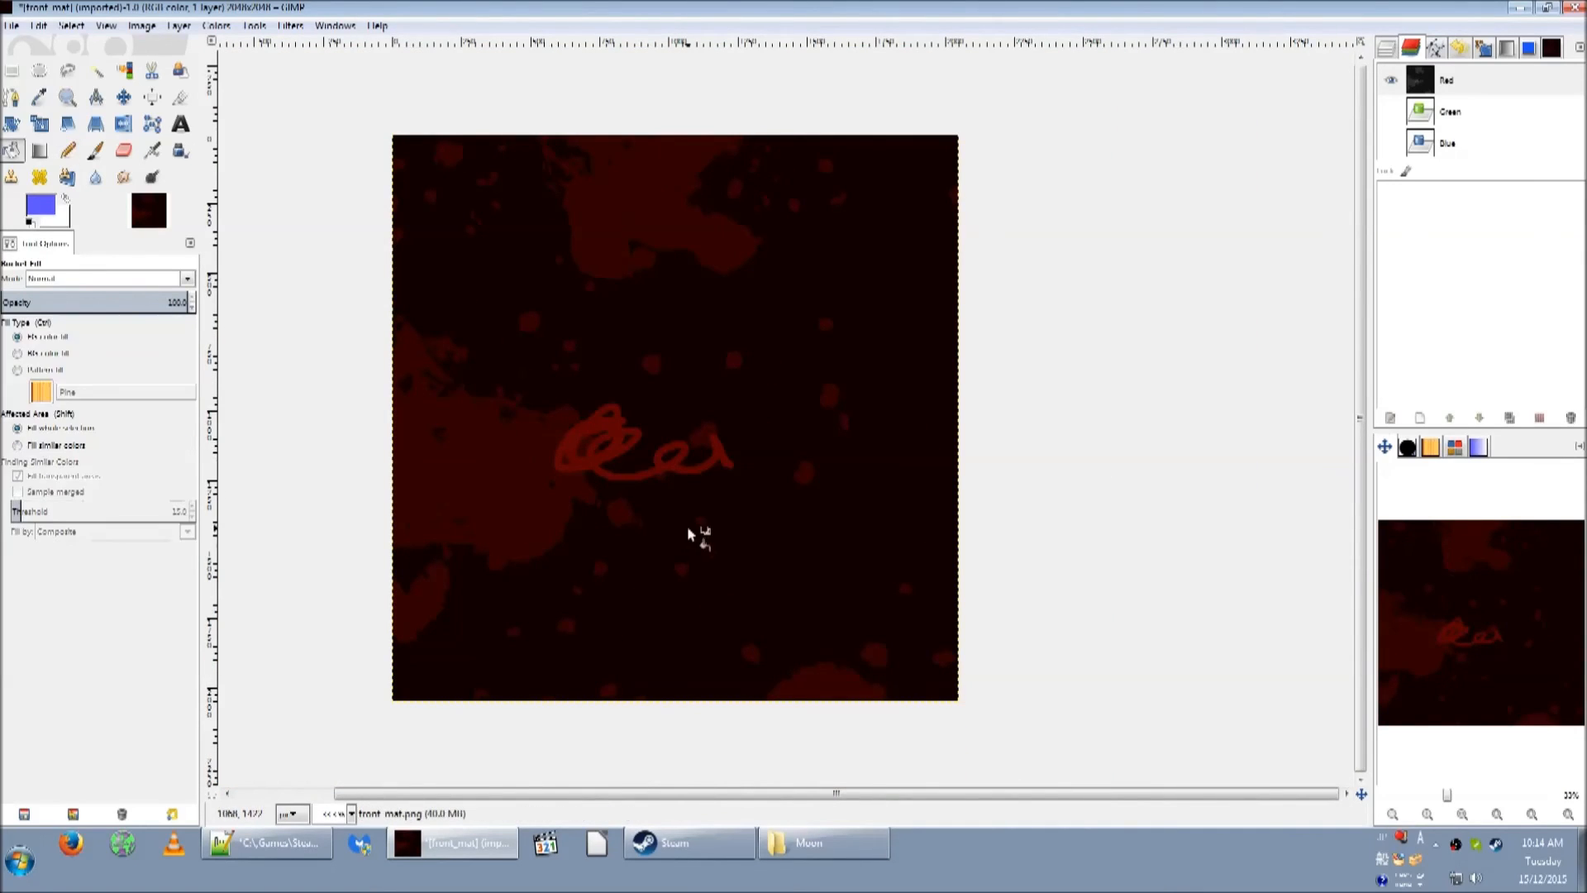
click(687, 523)
key(ctrl+z)
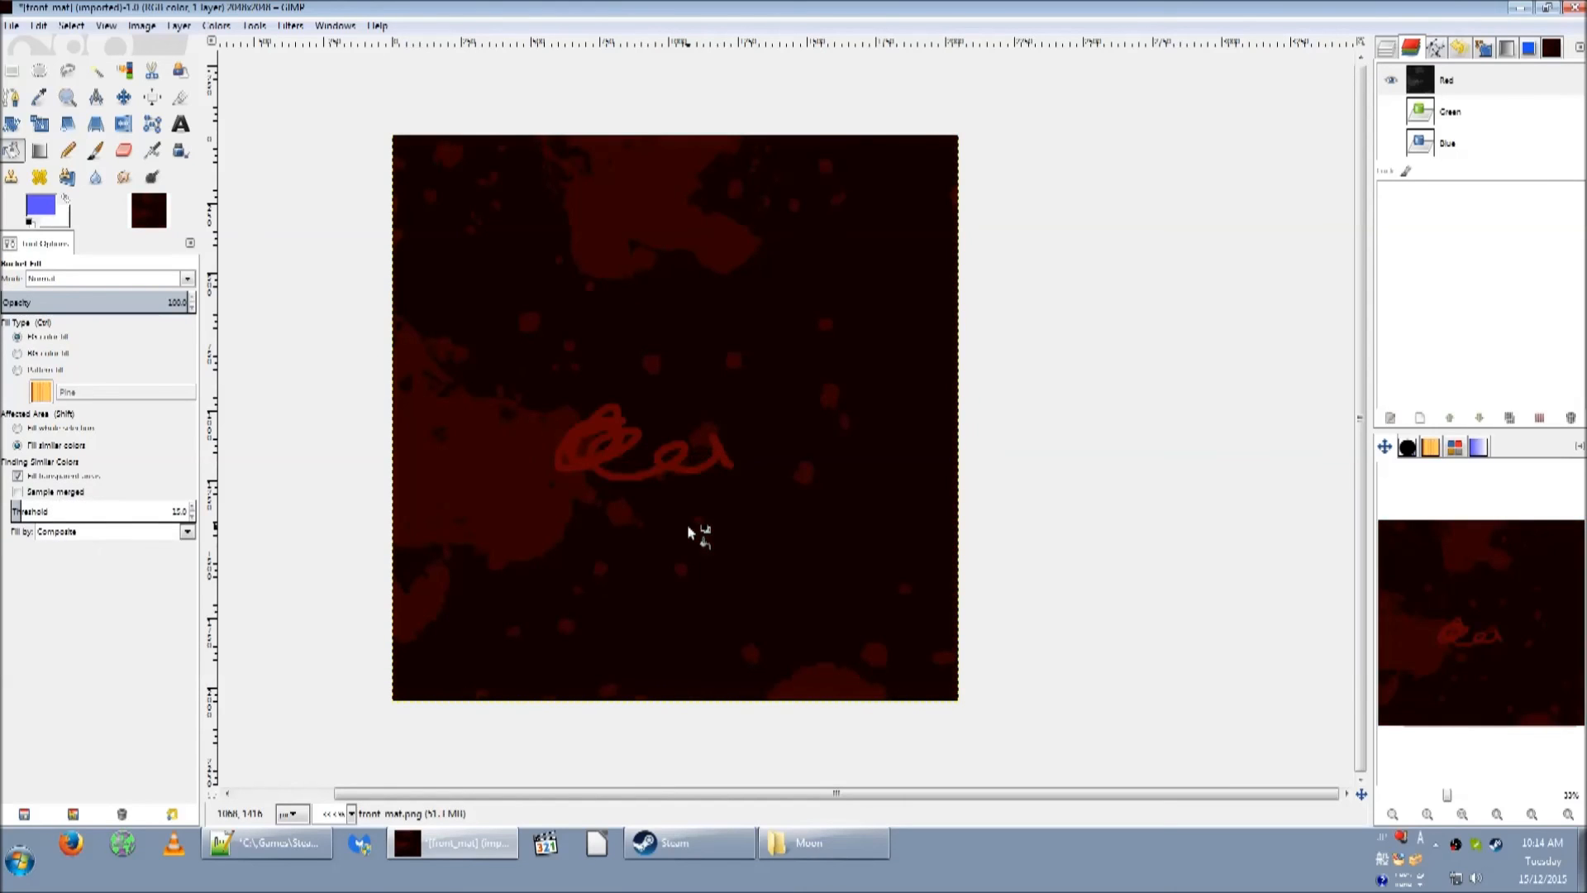
Paint a long zigzag Pencil stroke down the red channel, and undo both Pencil strokes
key(n)
mouse_move(736, 257)
mouse_down()
mouse_move(812, 322)
mouse_move(803, 690)
mouse_up()
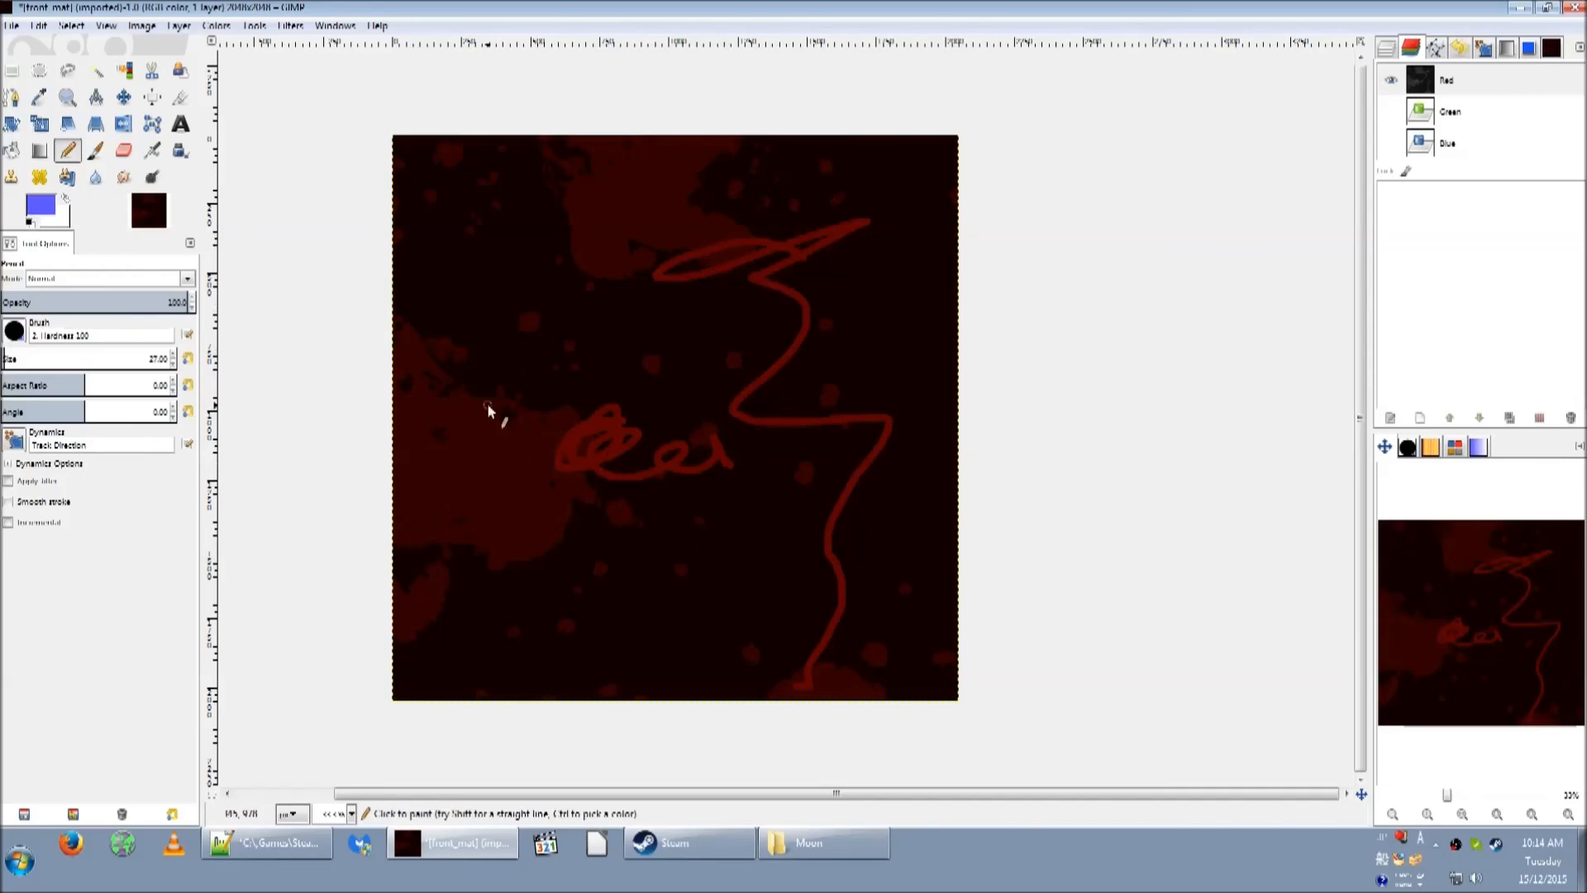
key(ctrl+z)
key(ctrl+z)
scroll(587, 392, up, 2)
mouse_move(561, 419)
mouse_down()
mouse_move(849, 450)
mouse_move(468, 496)
mouse_up()
scroll(495, 438, up, 2)
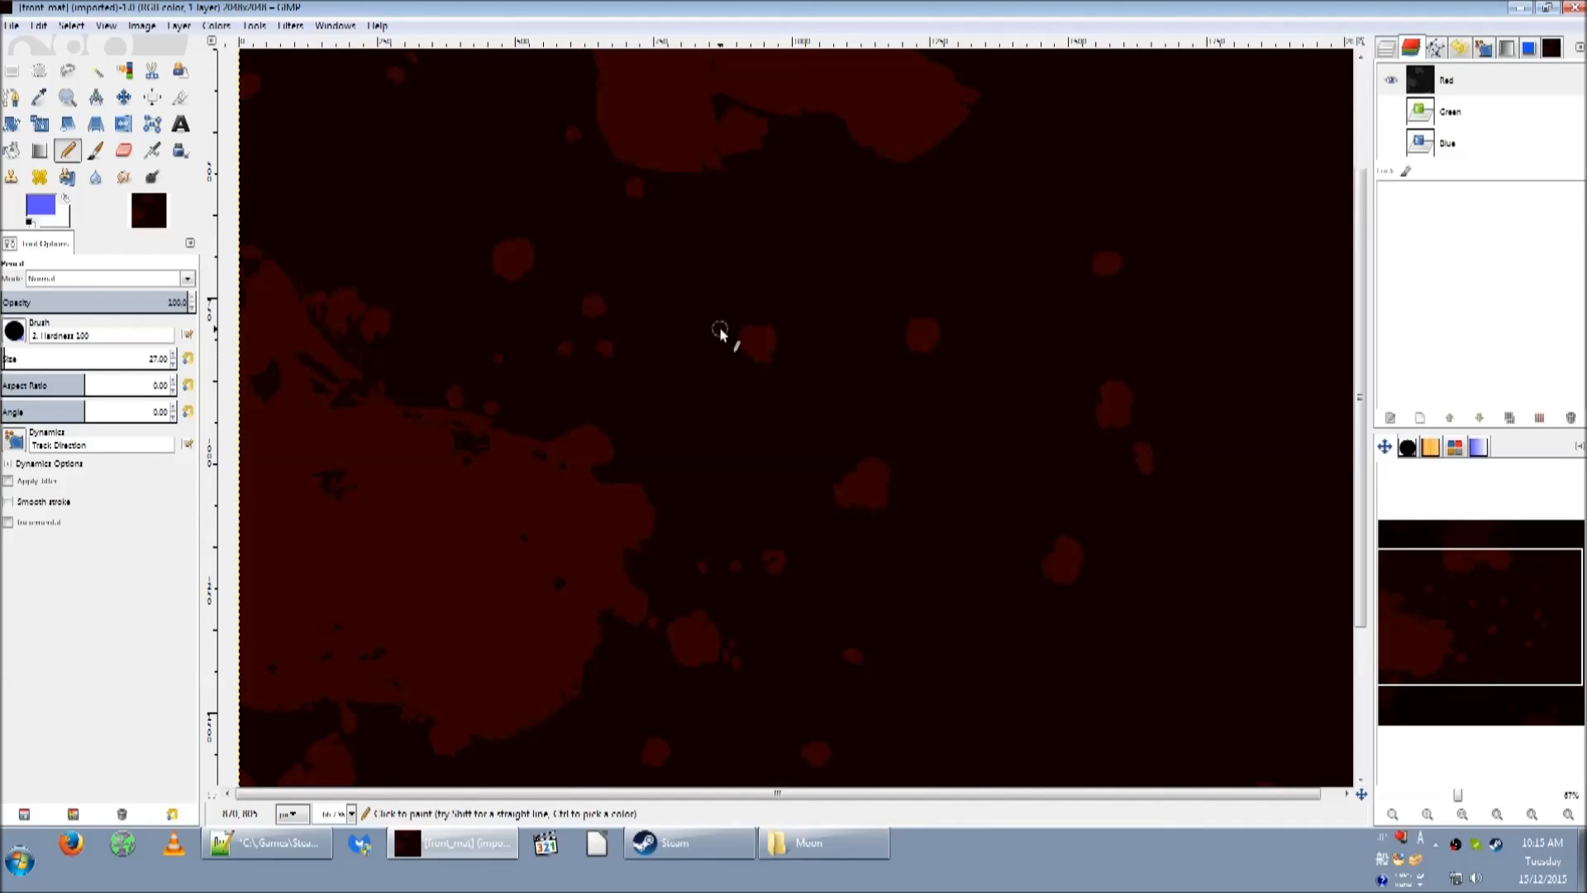
drag(624, 356, 749, 552)
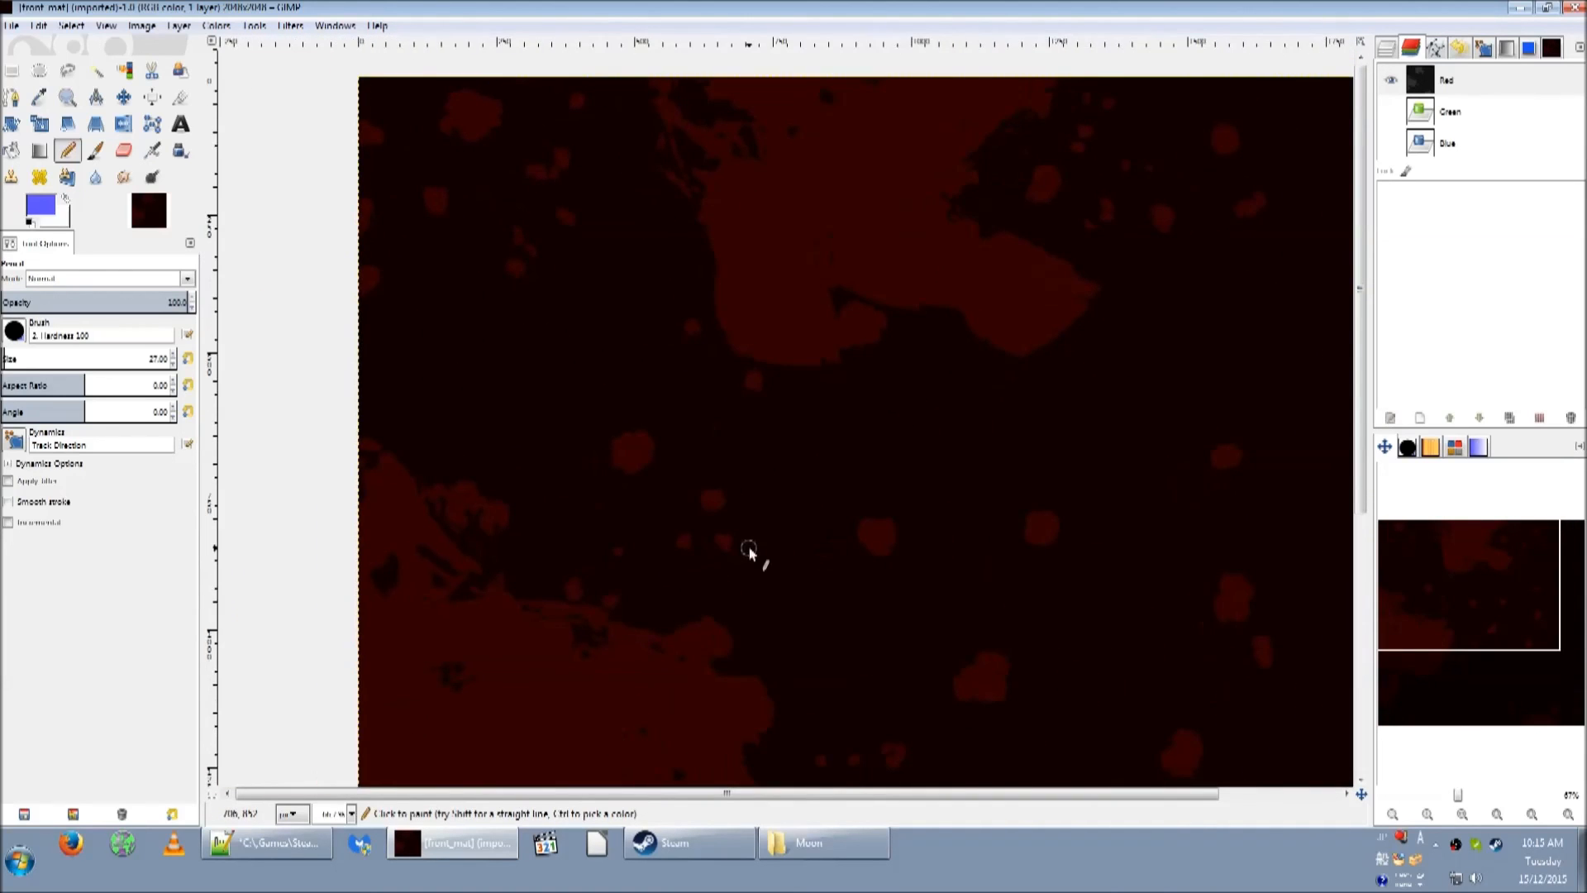